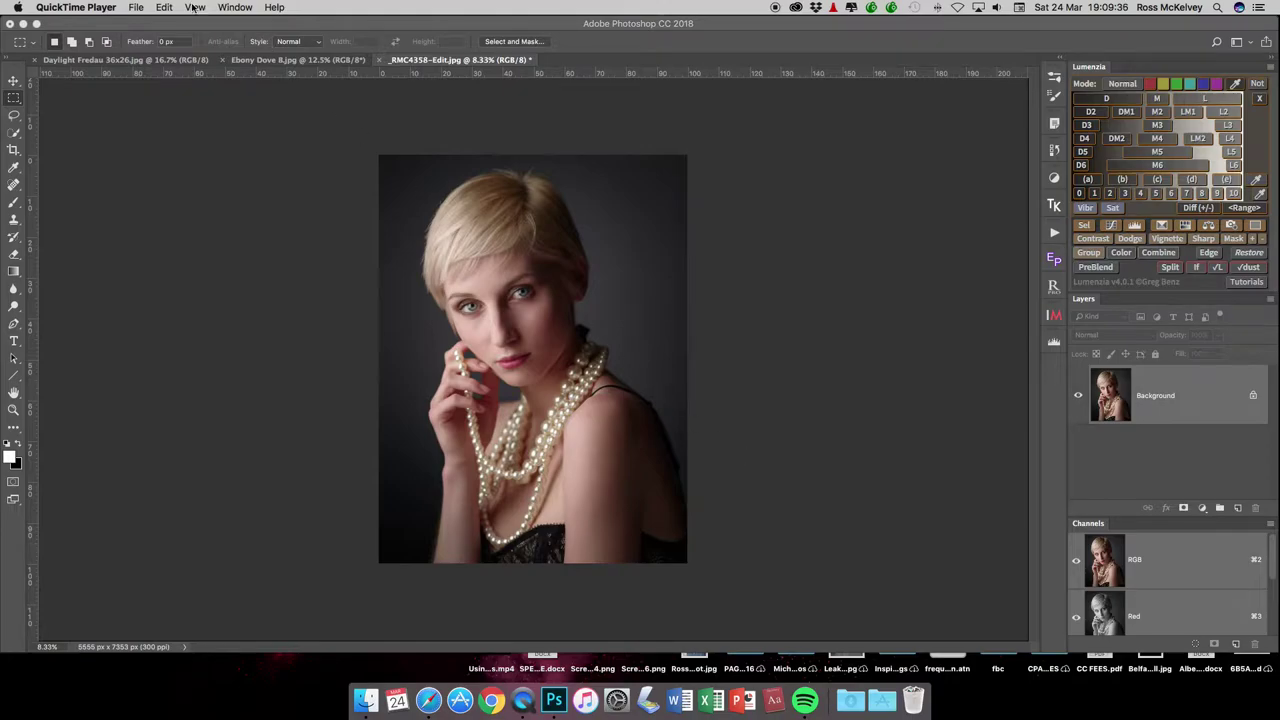
- Make Photoshop the active application with the _RMC4358-Edit.jpg portrait open
left_click(152, 24)
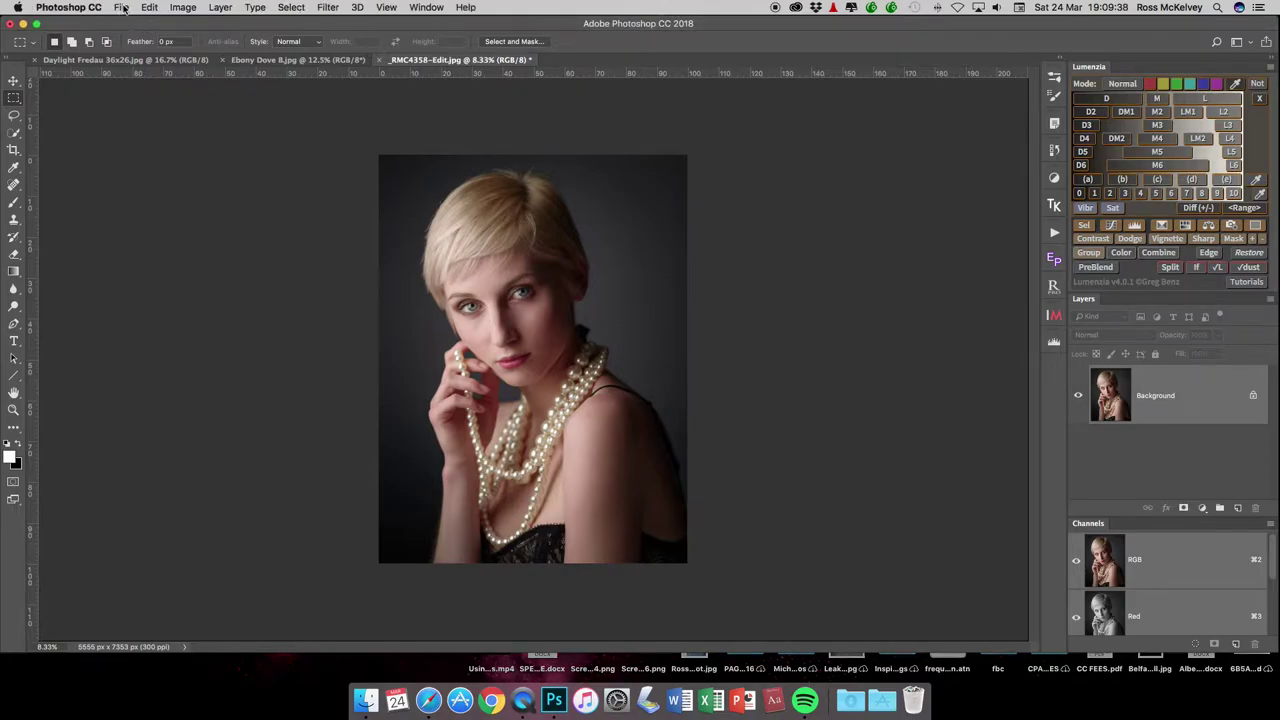
- Open Print for the portrait and confirm the Epson Stylus Pro 3880 driver on A3 paper
left_click(121, 8)
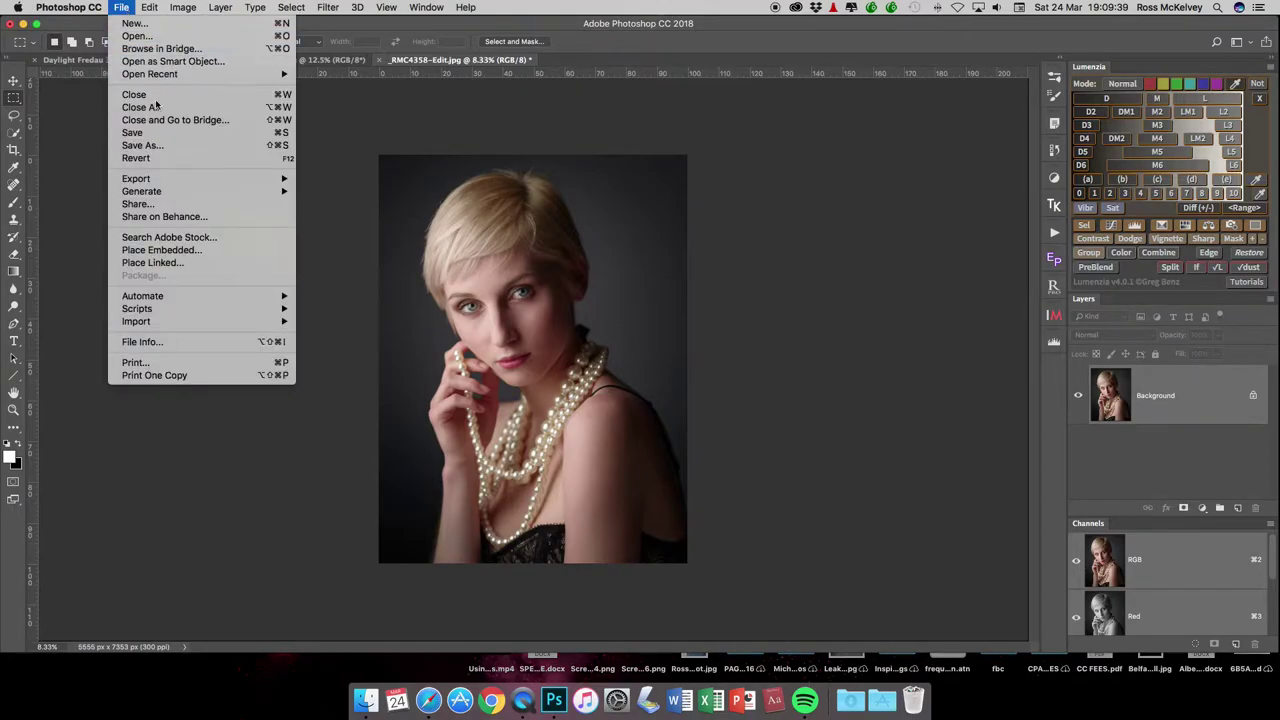
left_click(180, 364)
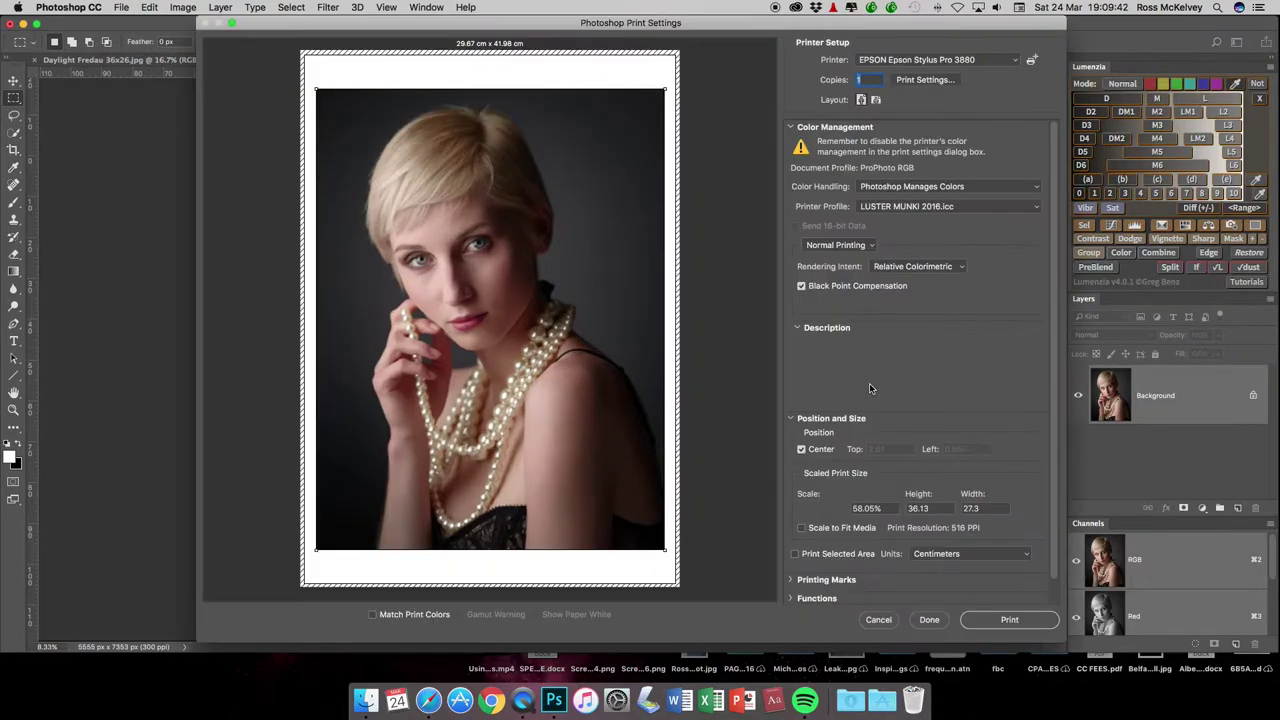
left_click(946, 83)
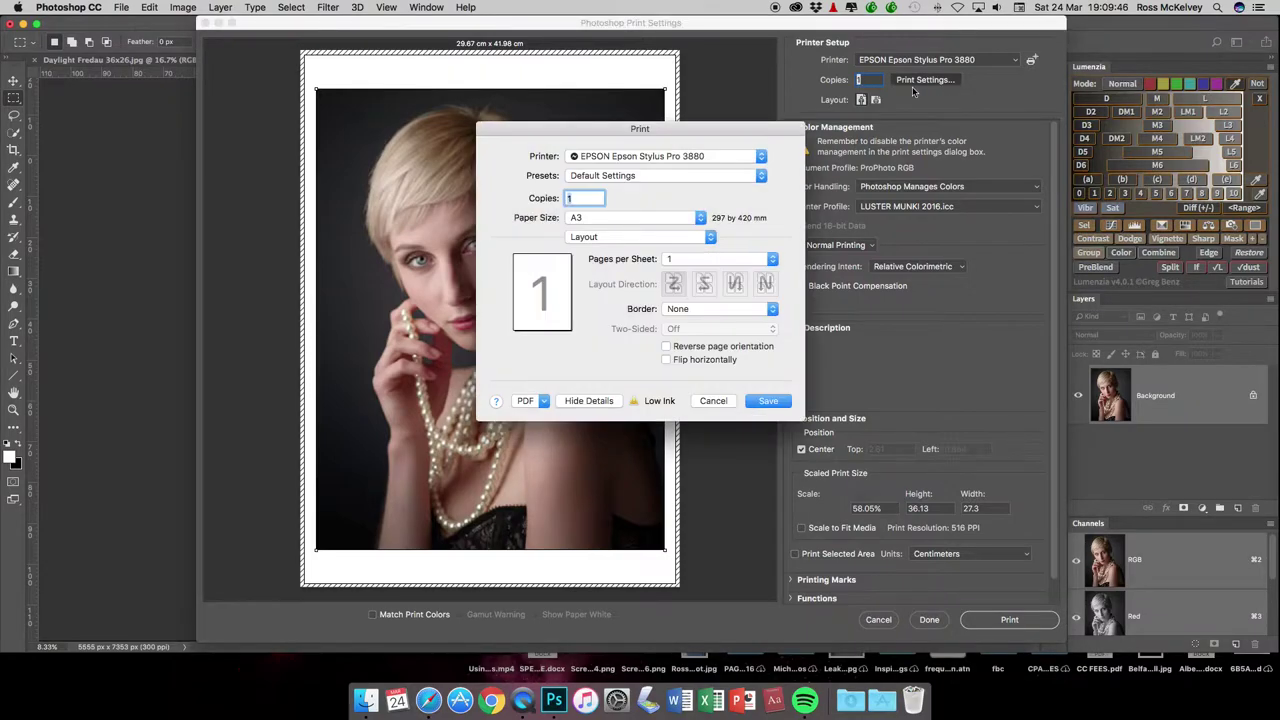
left_click(770, 402)
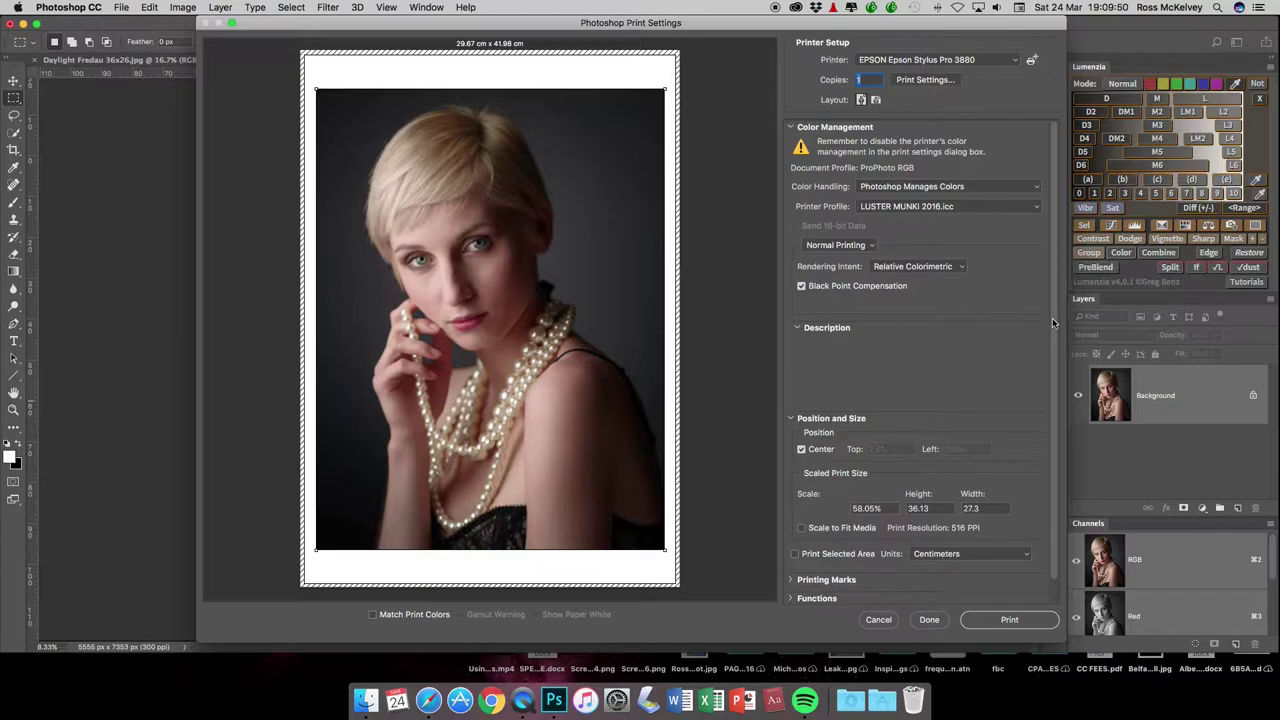
- Enter a print height of 36 cm, scaling the portrait to 57.82% and 27.19 cm wide
scroll(1050, 330, "down", 2)
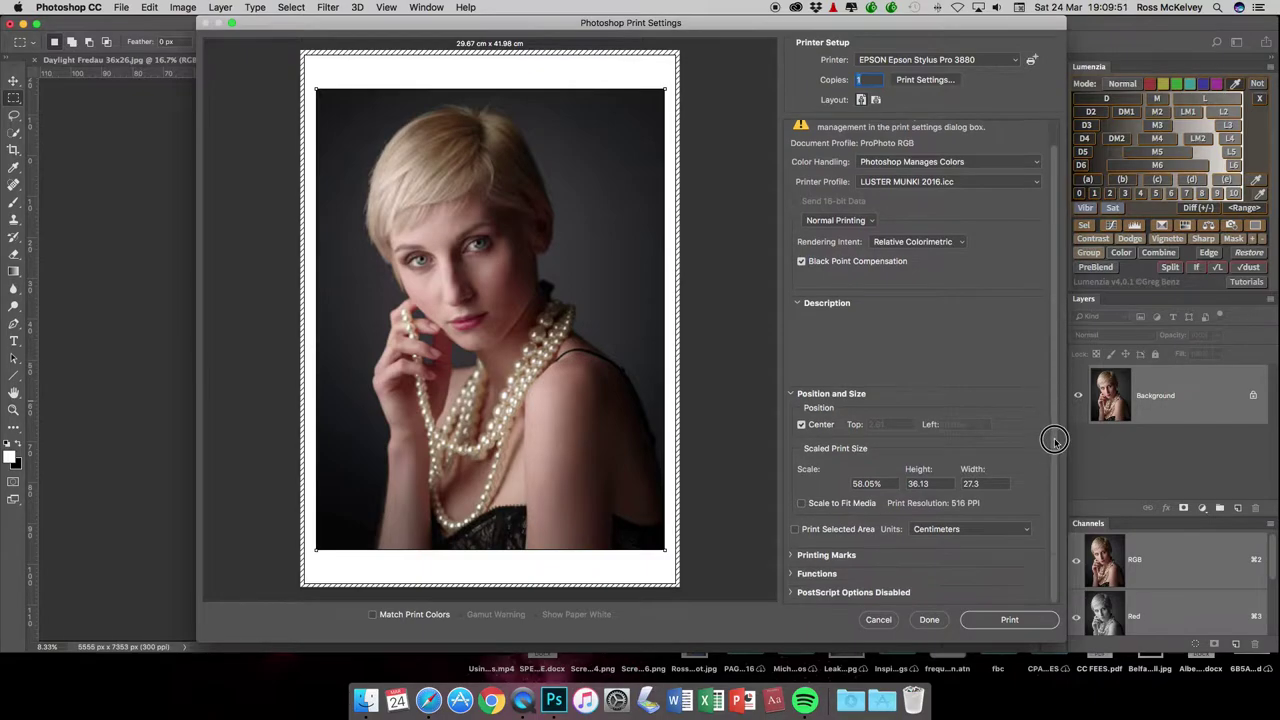
left_click(942, 483)
type("36")
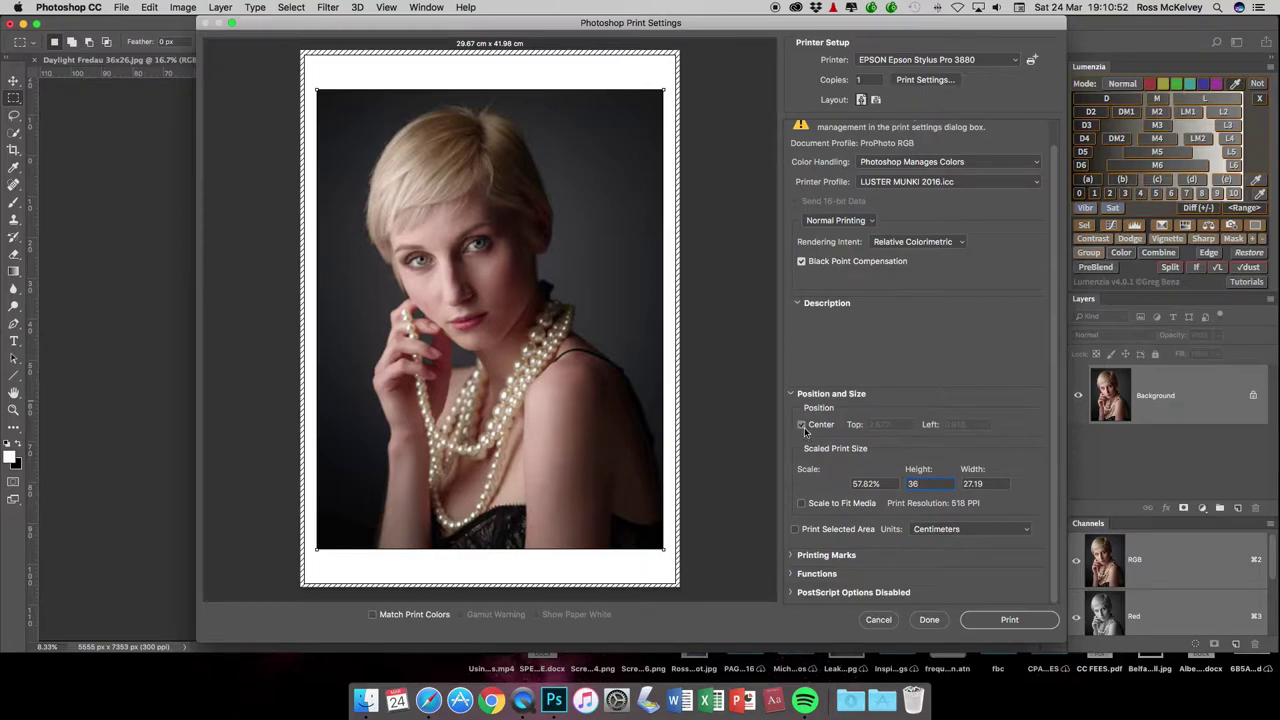
scroll(1054, 281, "up", 2)
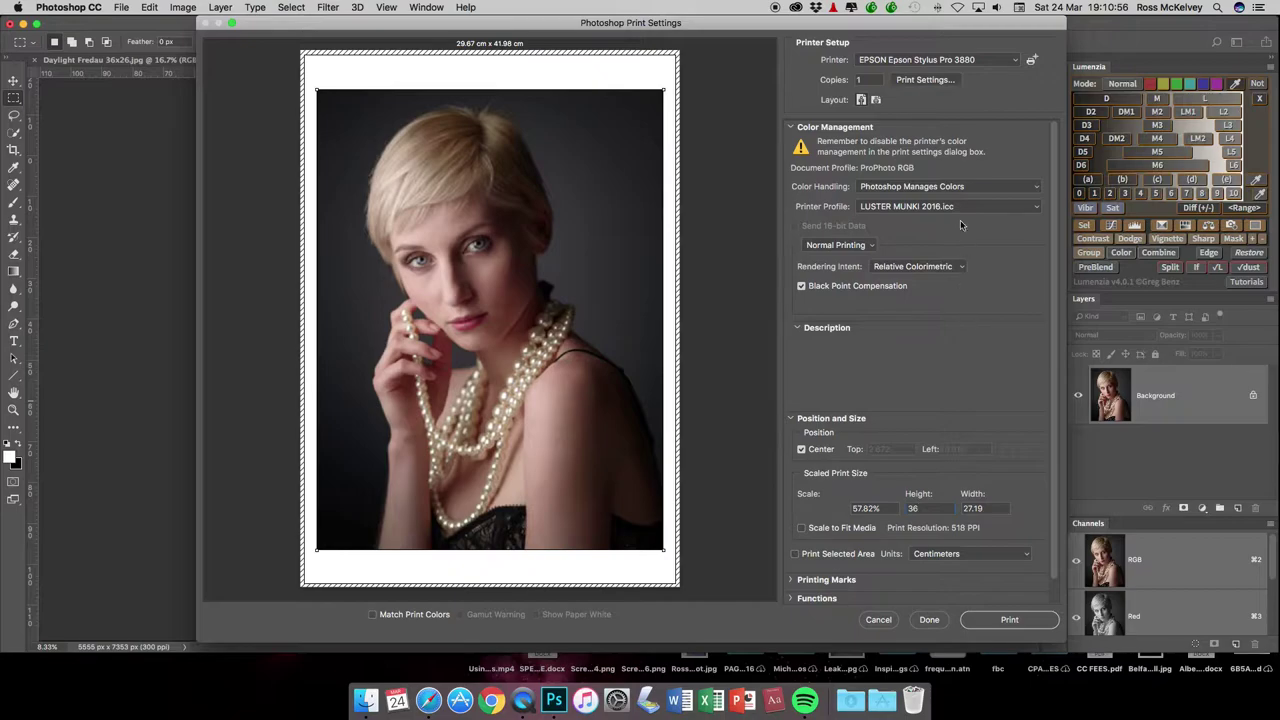
mouse_move(958, 190)
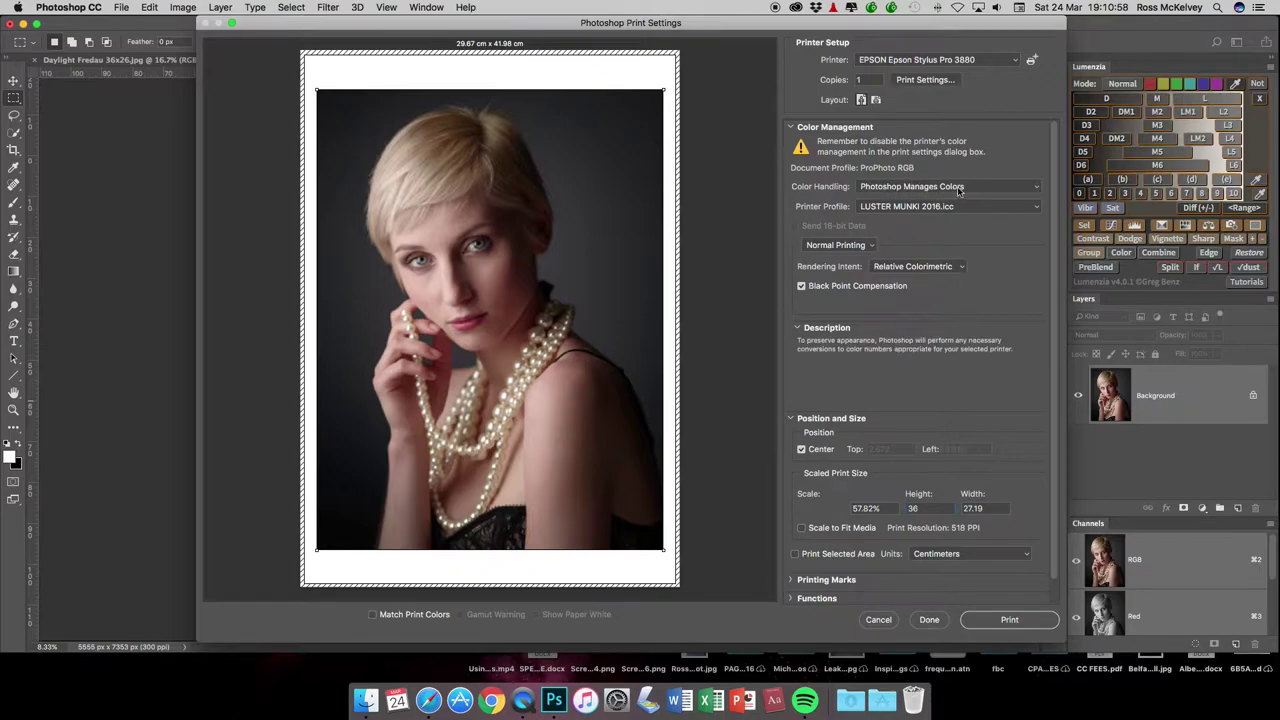
left_click(1010, 185)
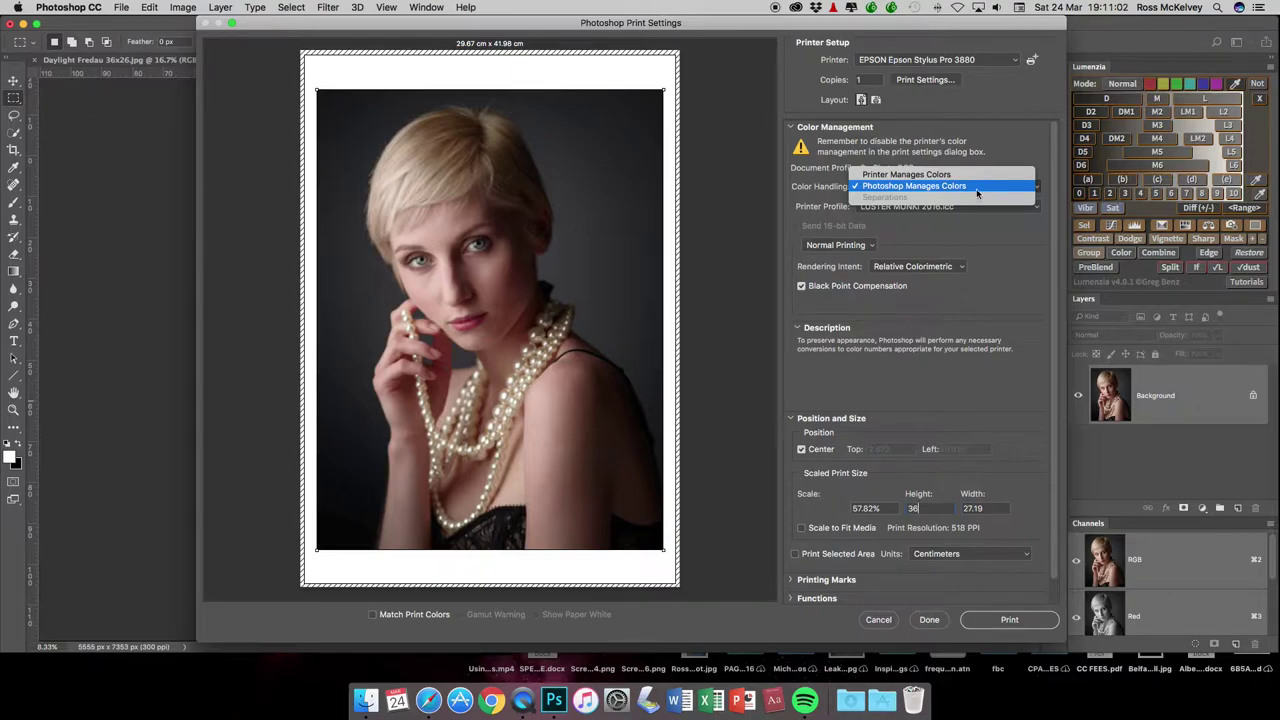
left_click(983, 186)
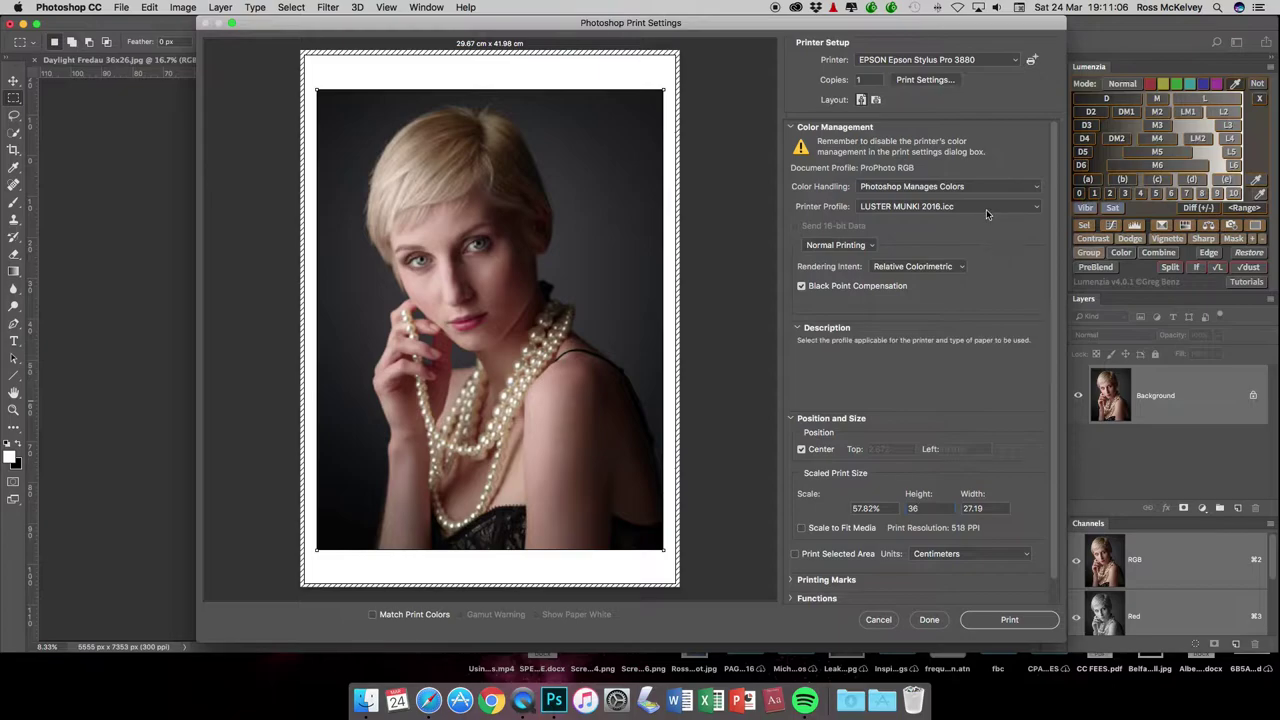
left_click(986, 207)
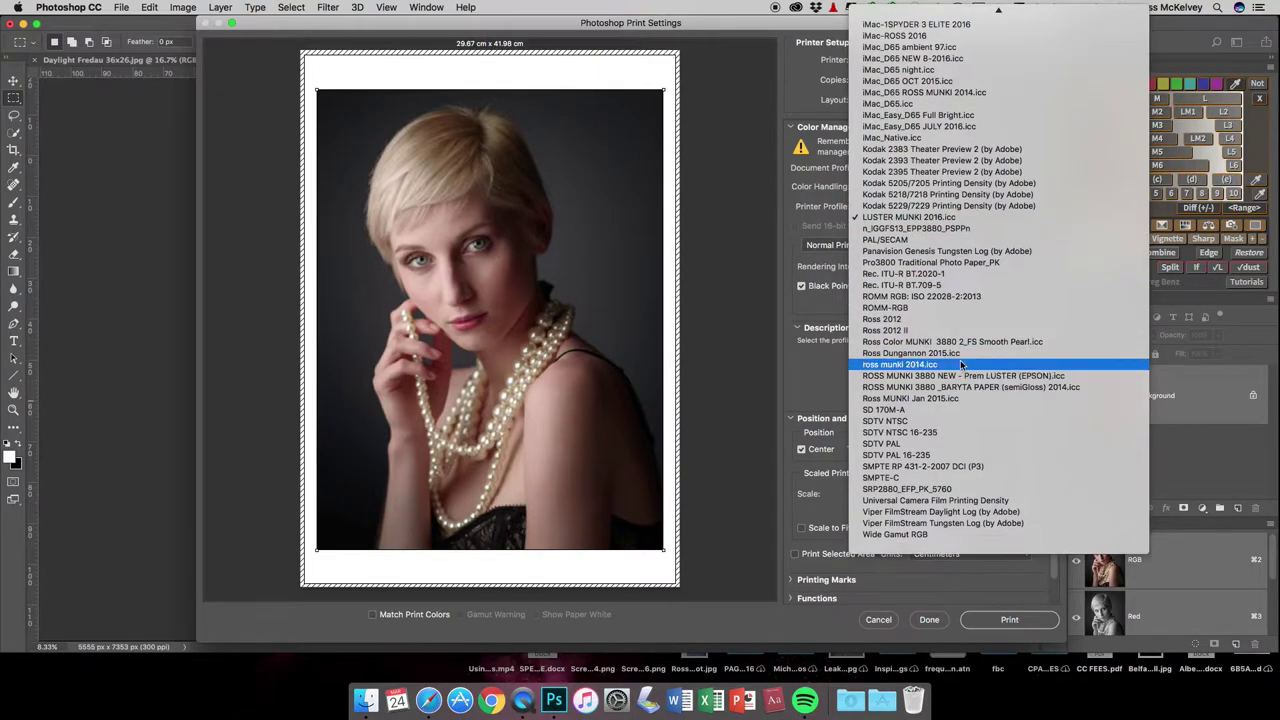
scroll(965, 363, "up", 5)
scroll(970, 436, "down", 3)
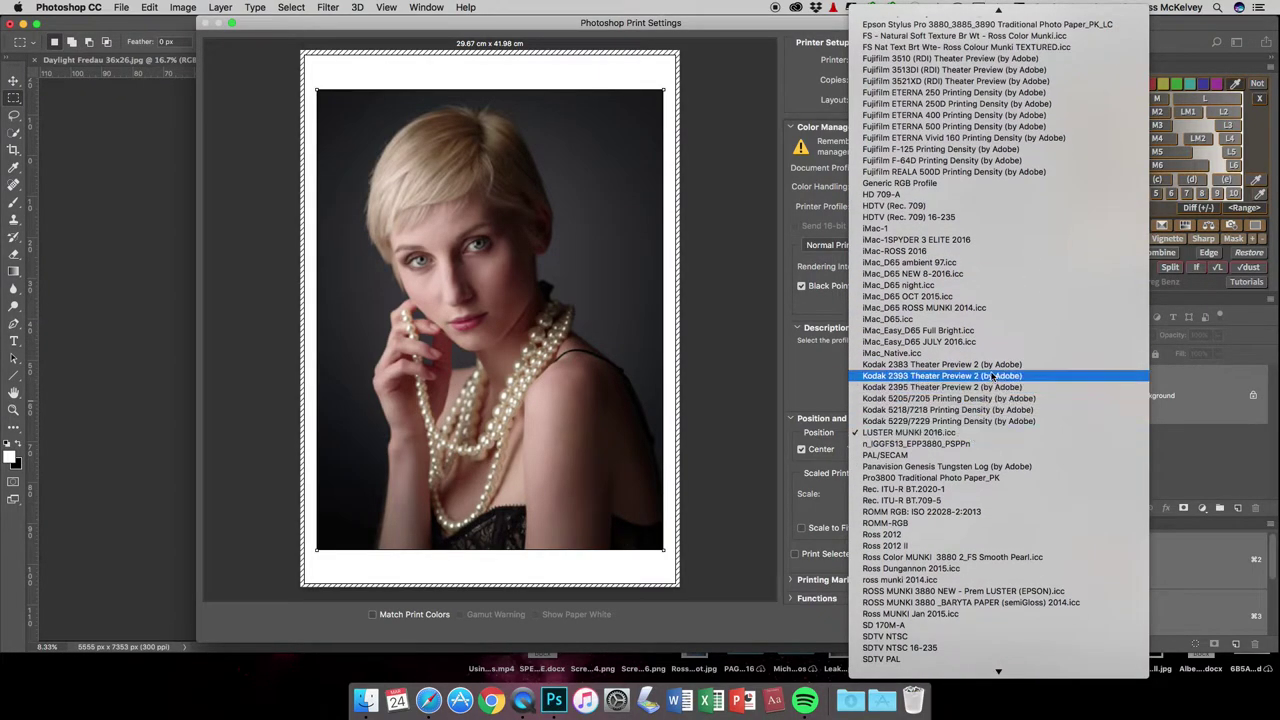
left_click(960, 436)
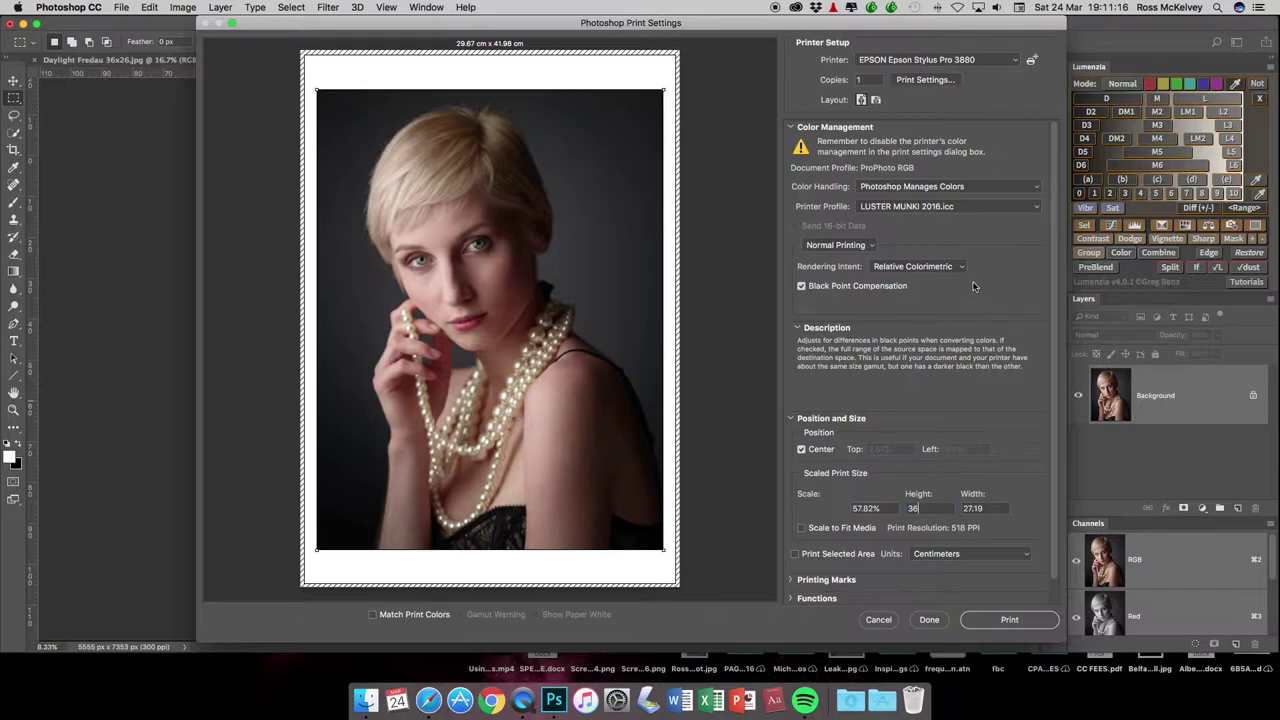
left_click(950, 208)
scroll(968, 245, "up", 10)
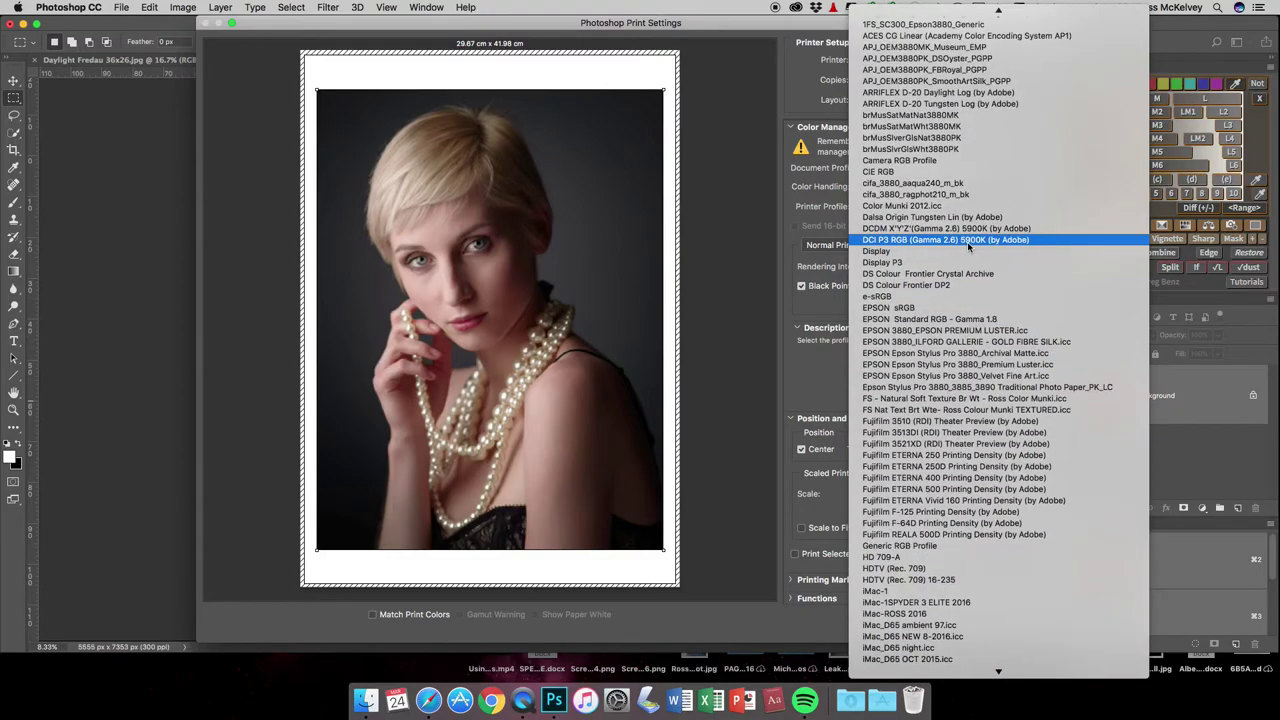
scroll(967, 241, "up", 6)
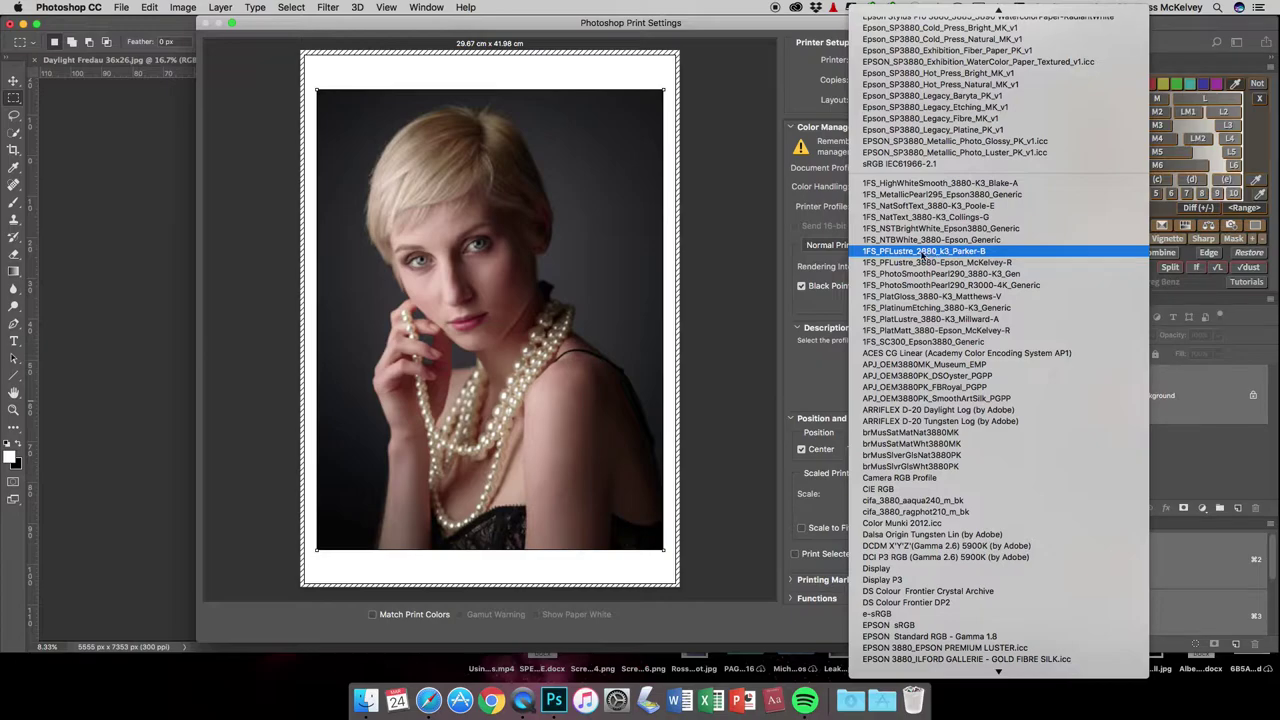
left_click(793, 210)
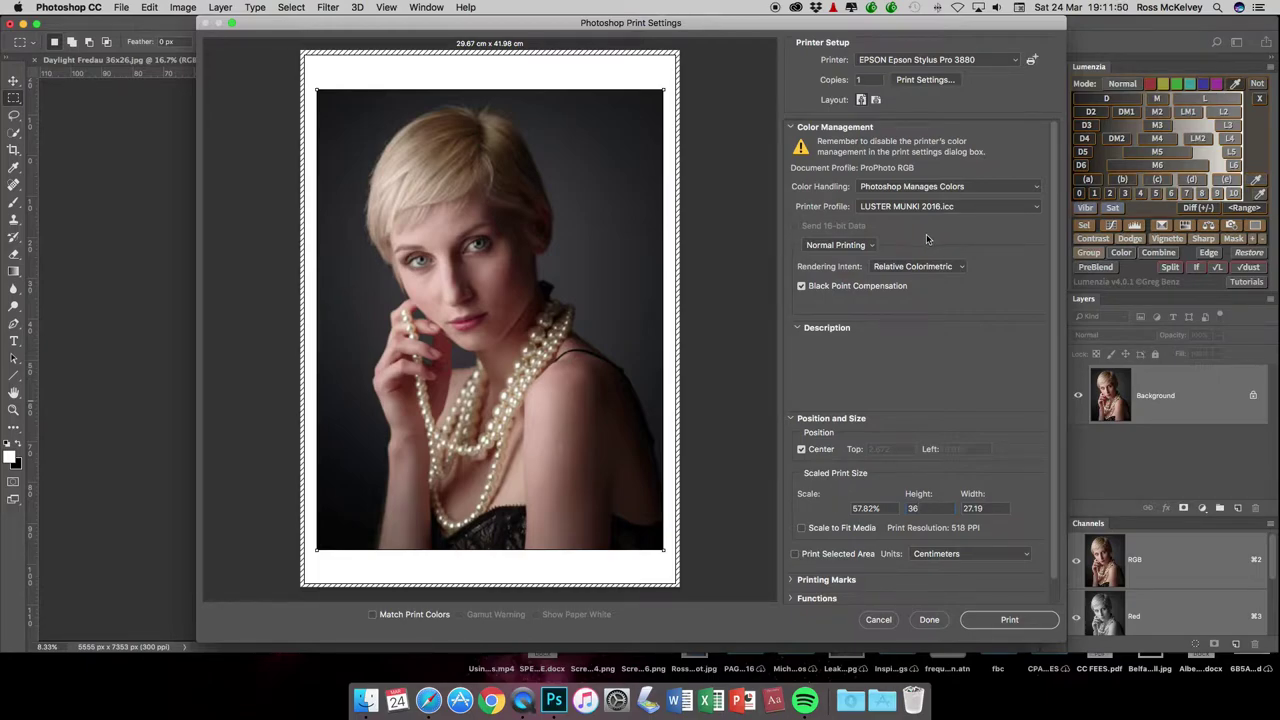
mouse_move(801, 290)
mouse_move(940, 268)
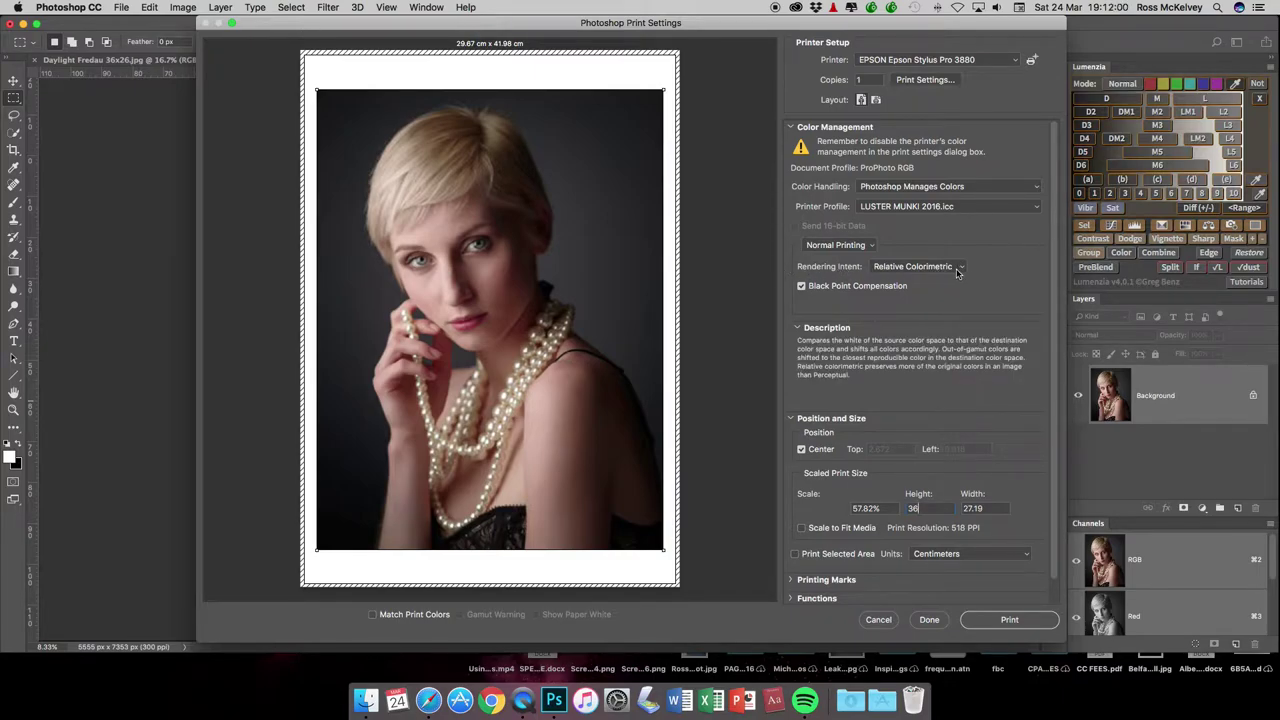
- In the Epson driver, choose Ultra Premium Photo Paper Luster at SuperPhoto 1440 dpi and save
left_click(939, 84)
left_click(636, 240)
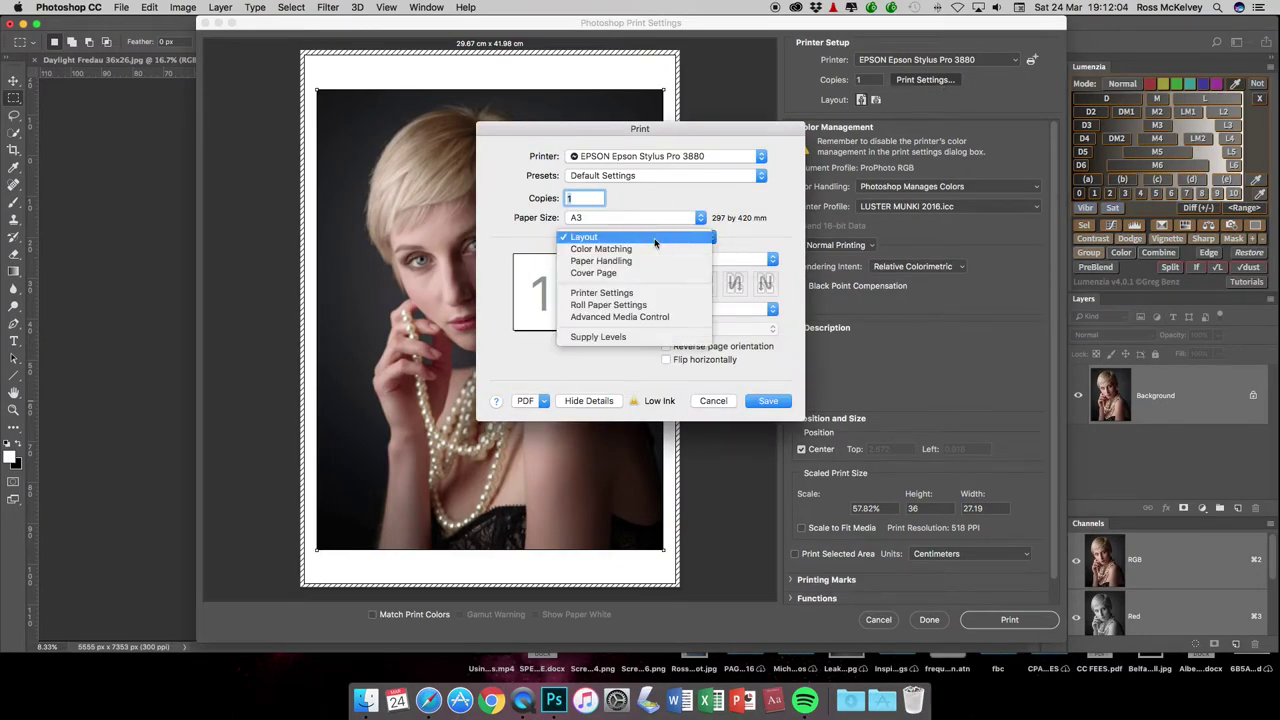
left_click(645, 292)
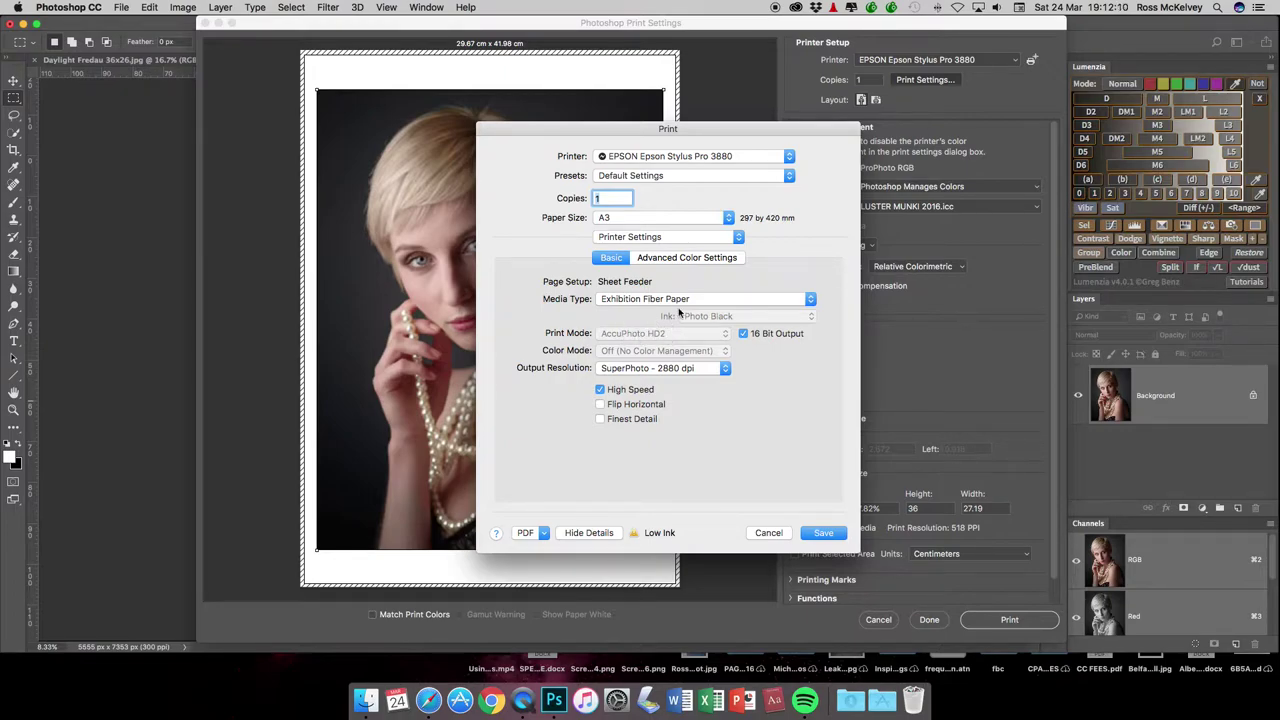
left_click(707, 302)
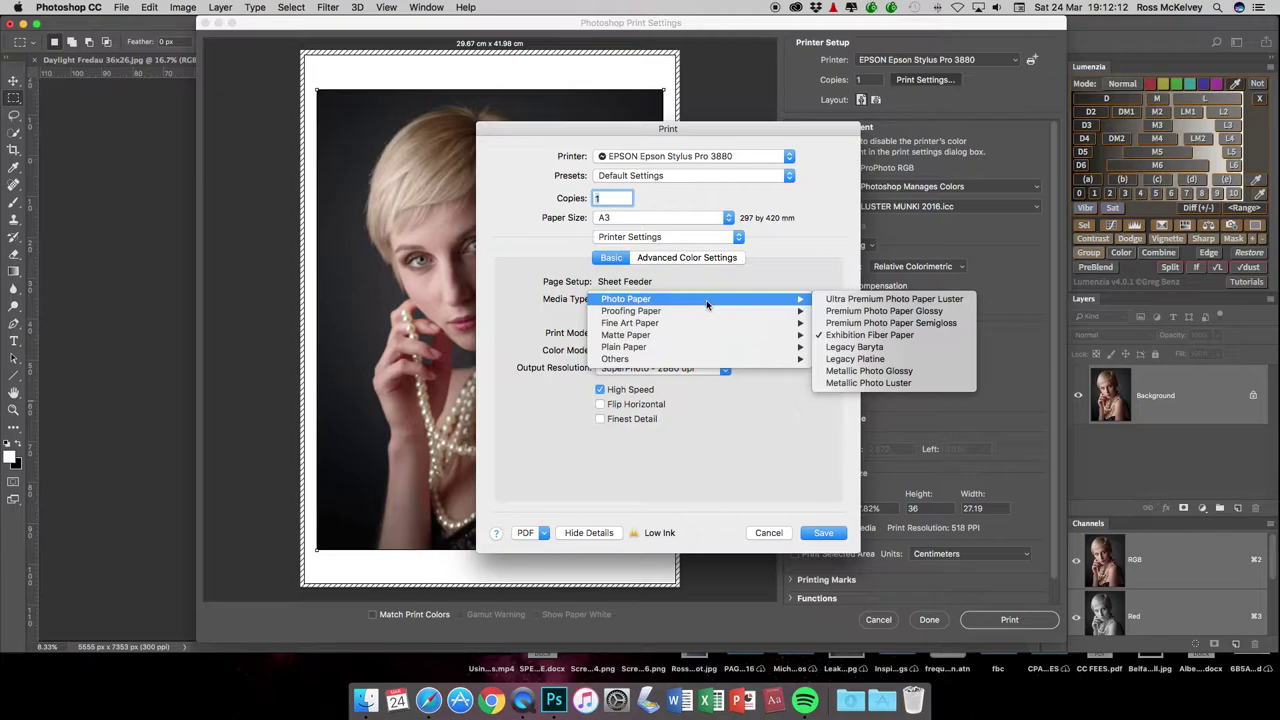
left_click(946, 300)
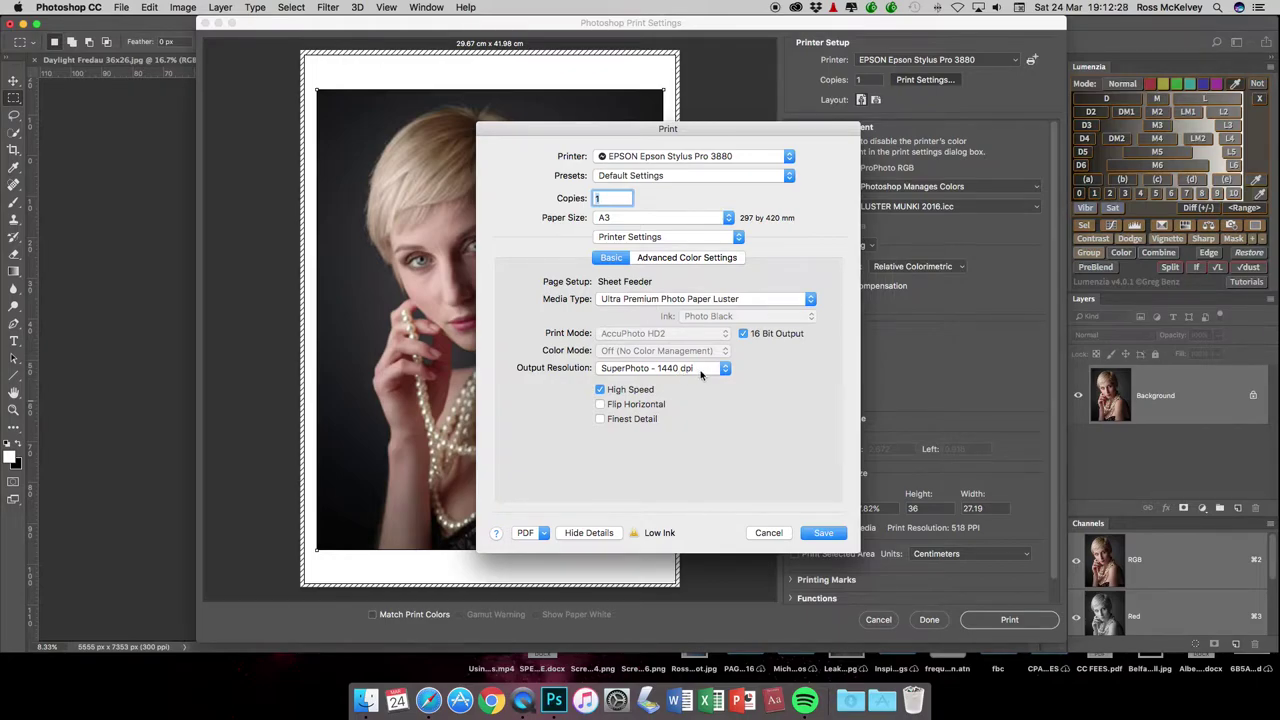
left_click(697, 371)
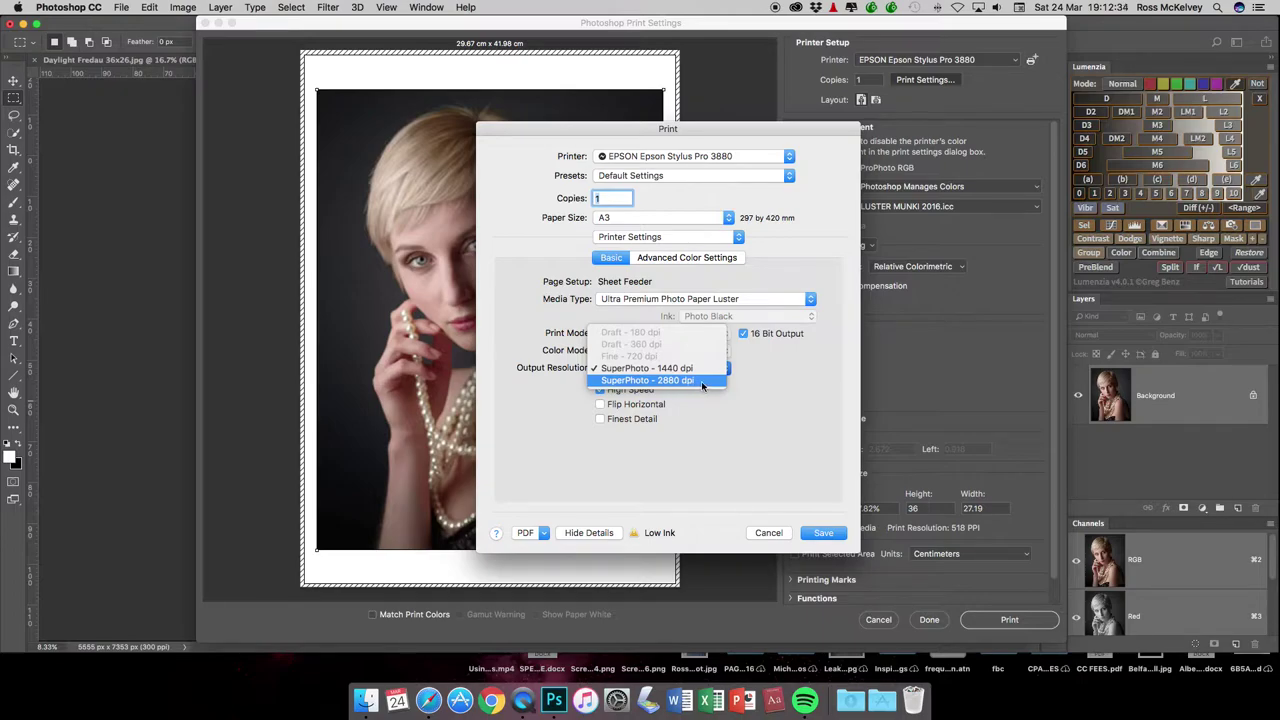
left_click(757, 384)
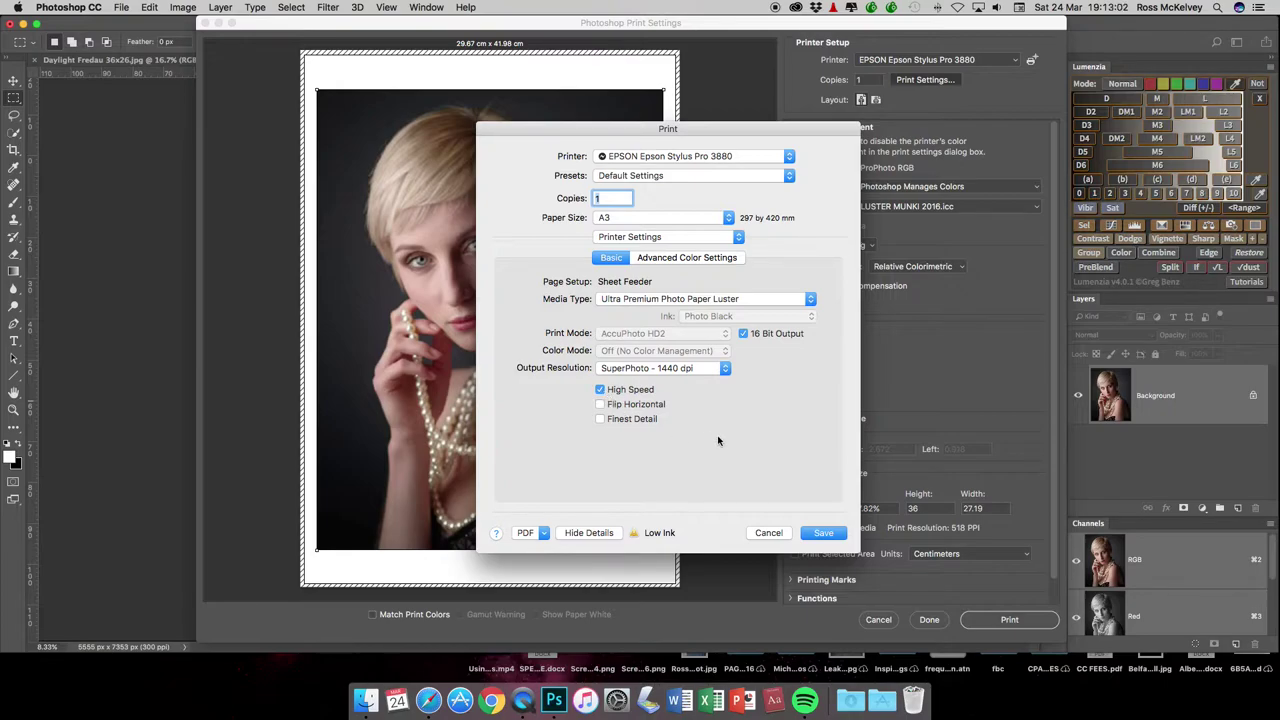
left_click(834, 536)
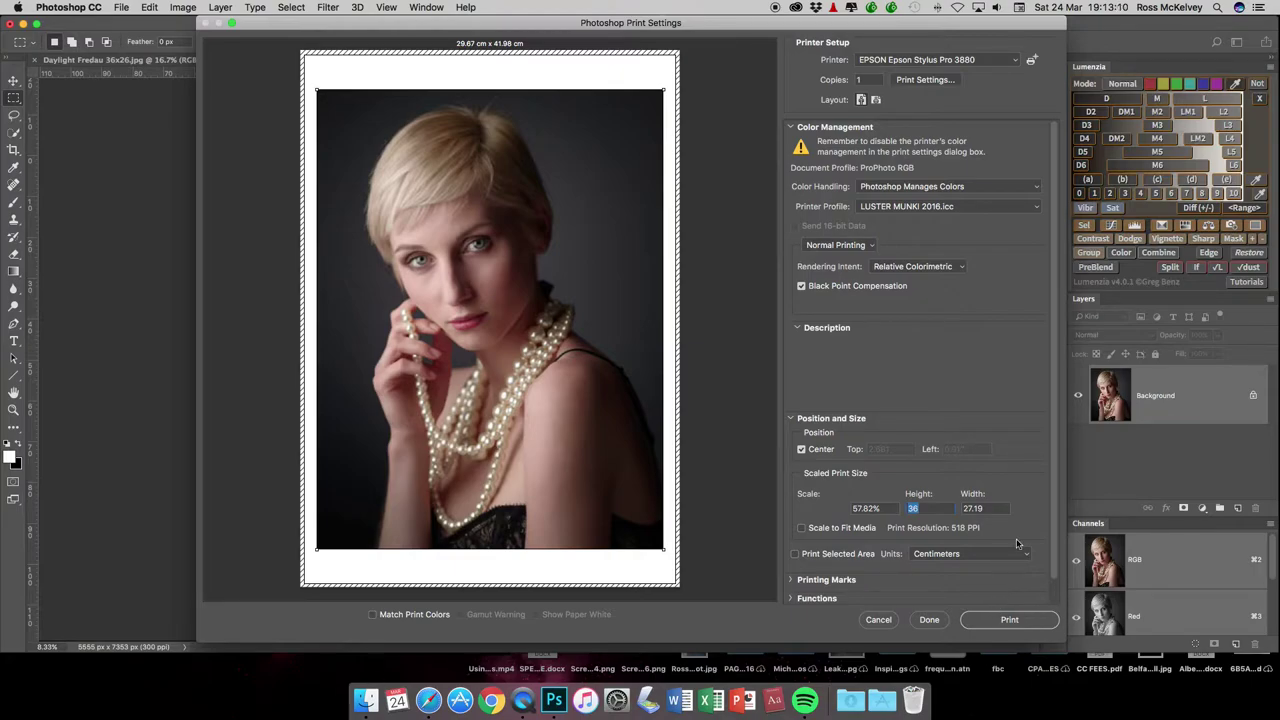
- Close Print Settings and switch to the Ebony Dove 8.jpg document
left_click(878, 620)
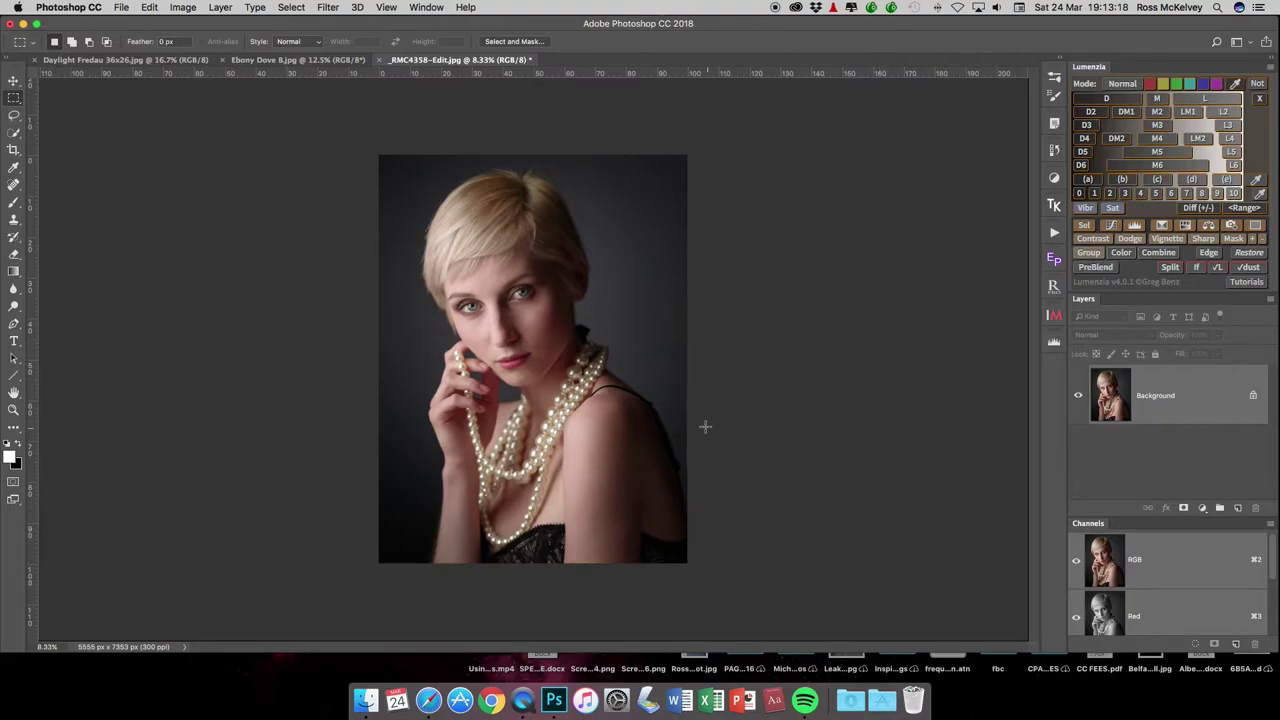
left_click(256, 60)
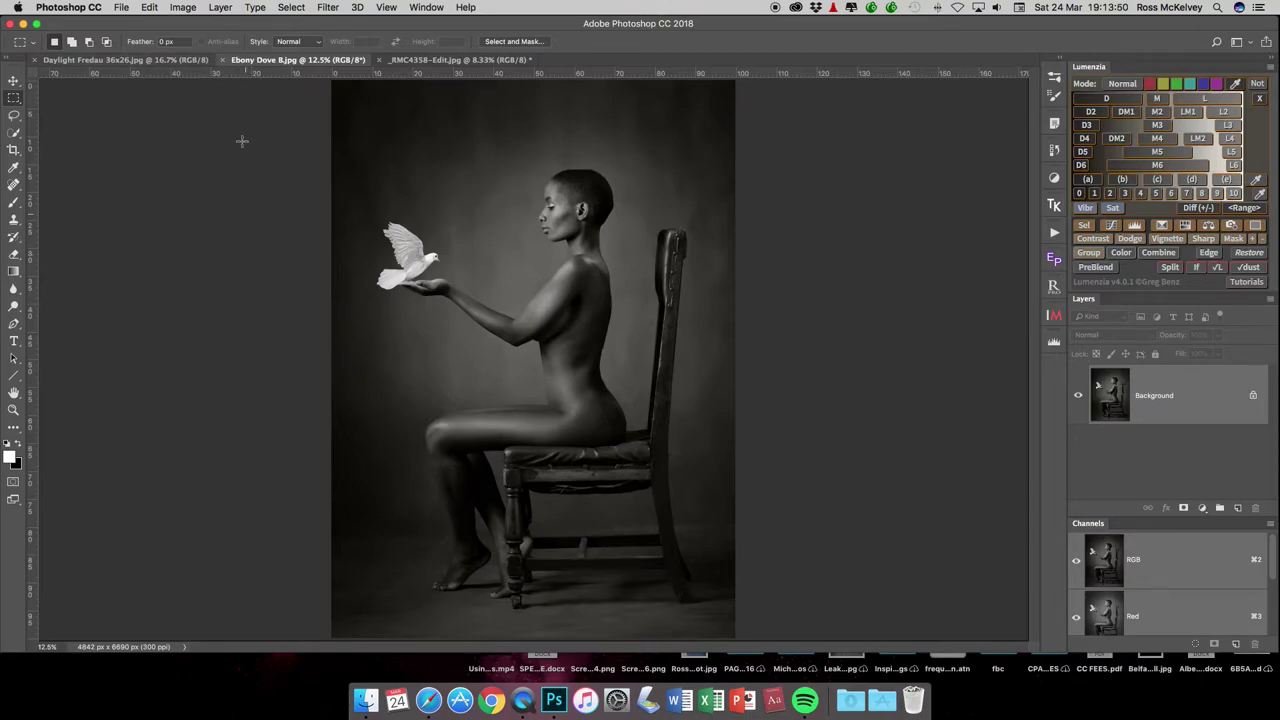
- Open Print for Ebony Dove 8.jpg and set Color Handling to Printer Manages Colors
left_click(121, 7)
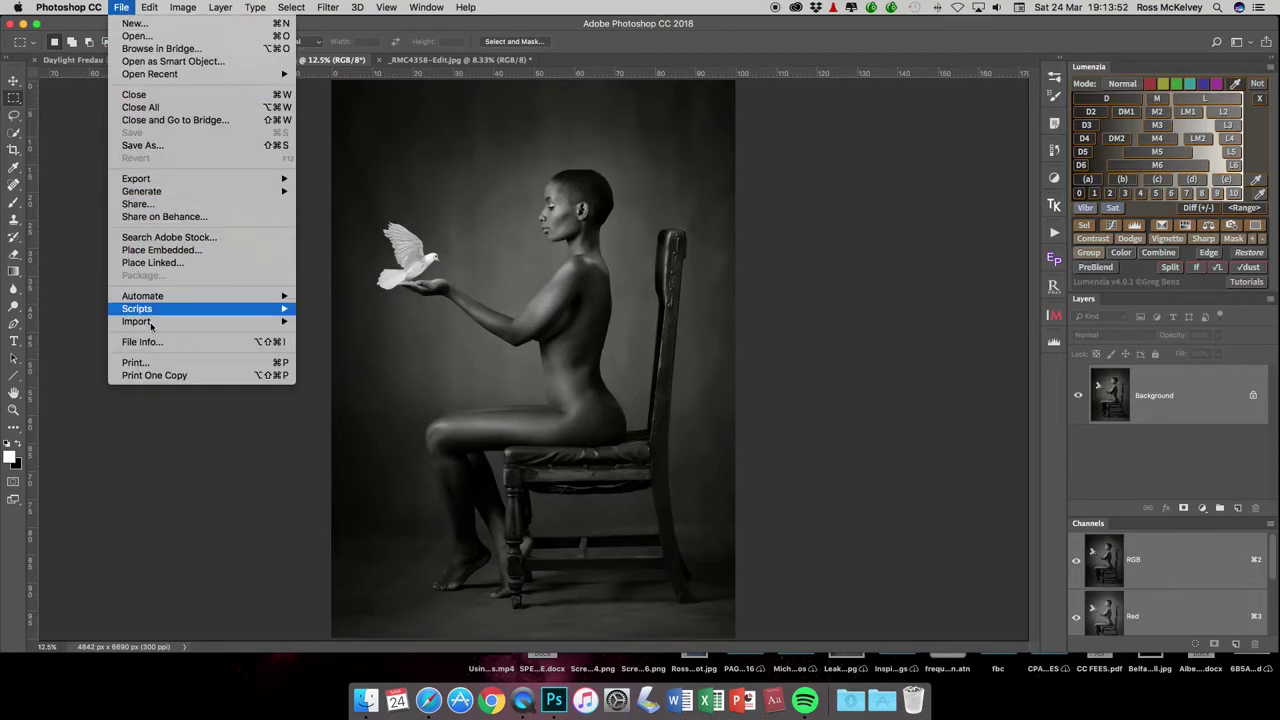
left_click(164, 363)
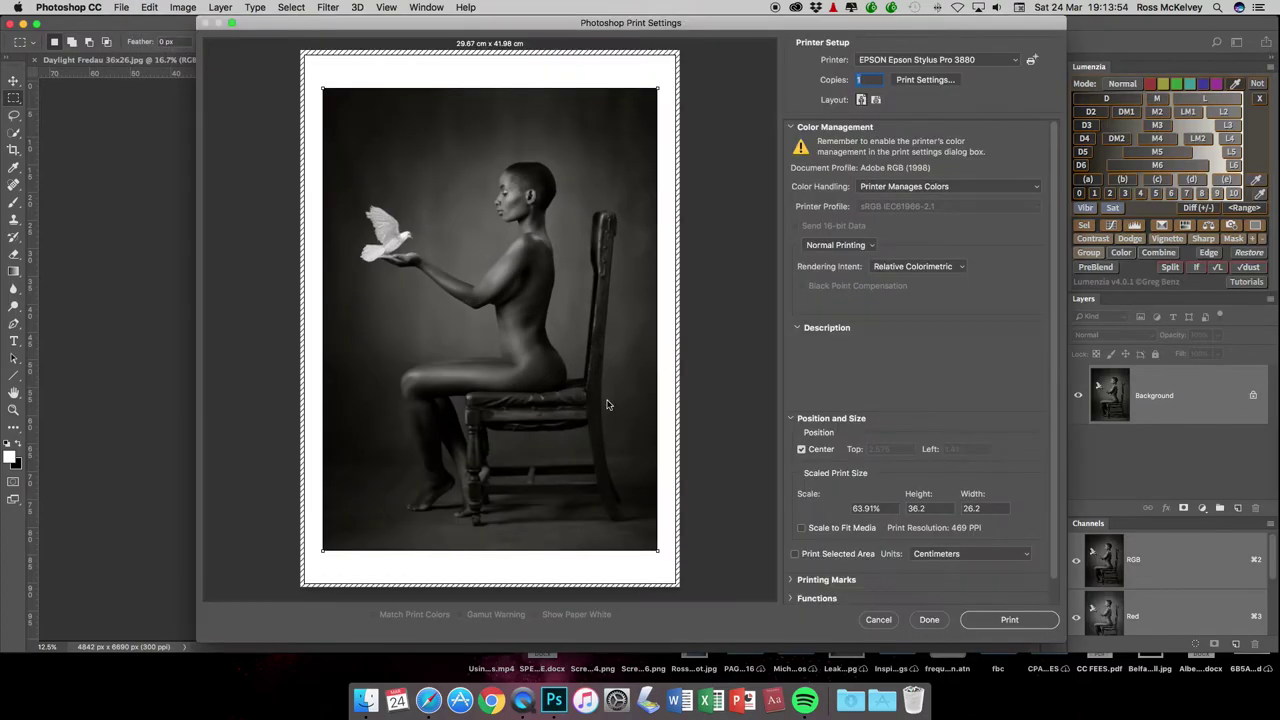
left_click(955, 188)
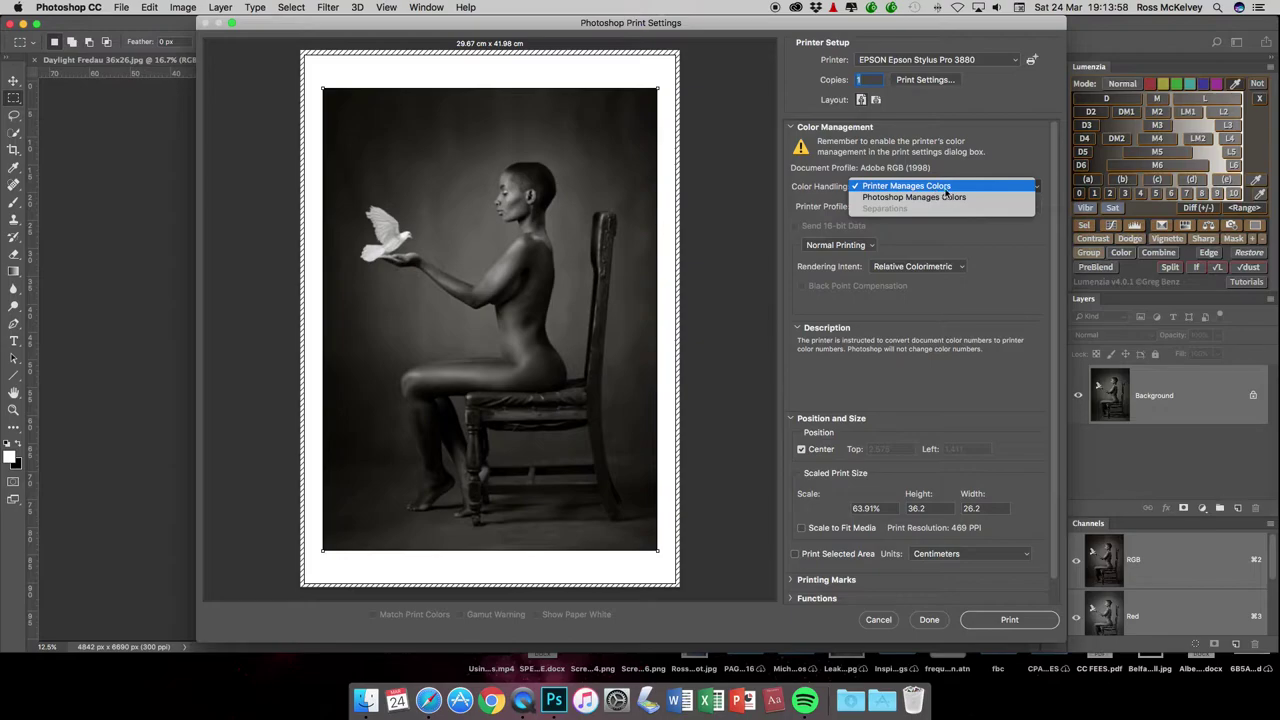
left_click(948, 187)
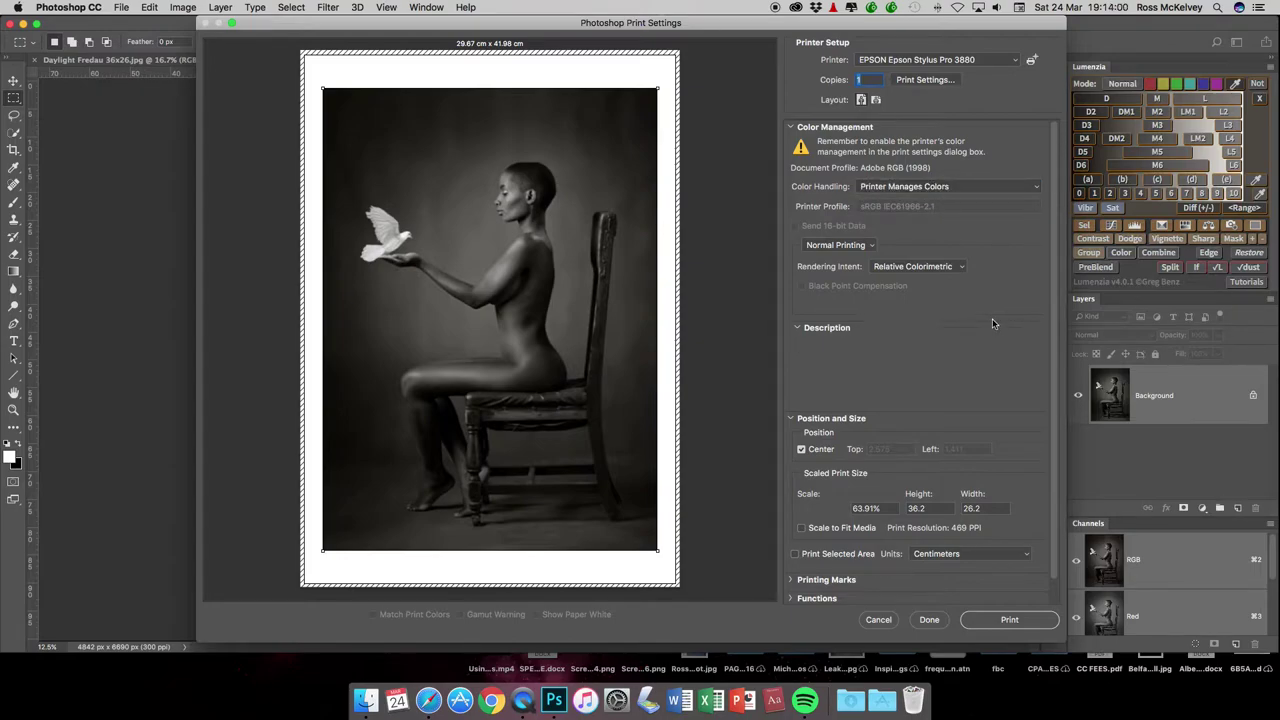
- Set the print height to 36 cm (63.55%, 26.05 cm wide) and open the Epson driver dialog
scroll(1052, 330, "down", 2)
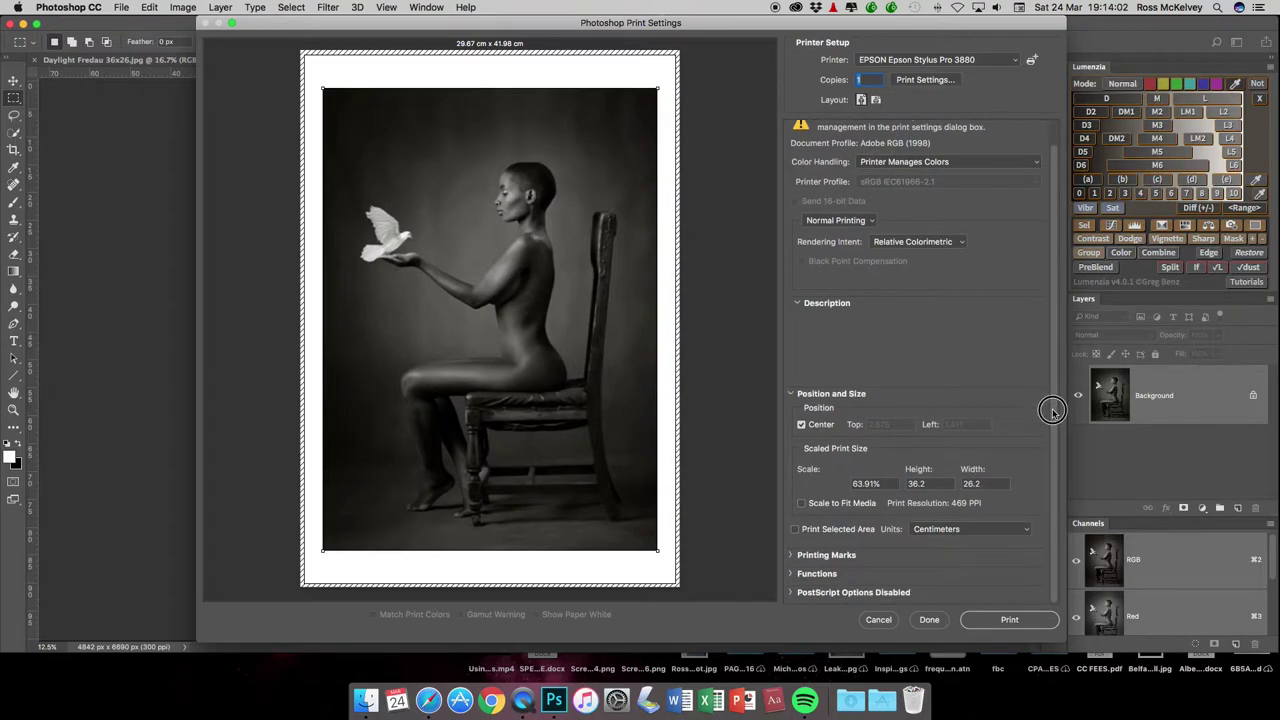
left_click(942, 483)
type("36")
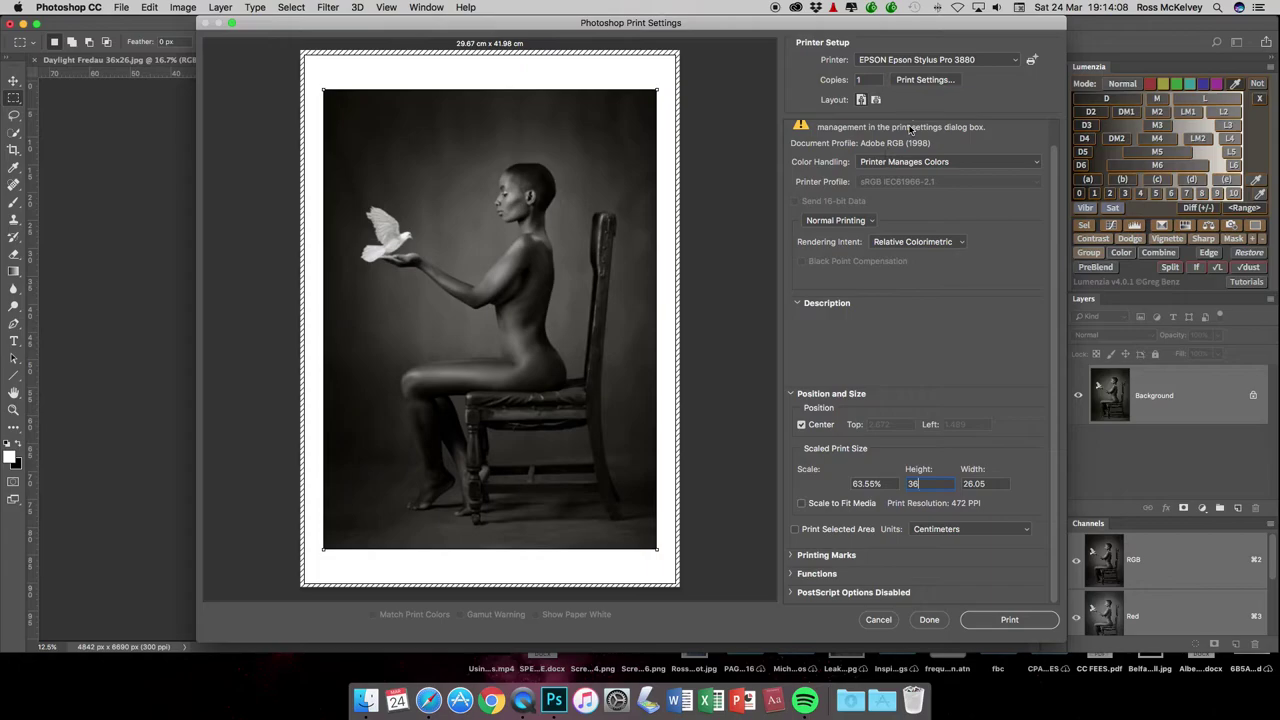
left_click_drag(1050, 170, 1052, 130)
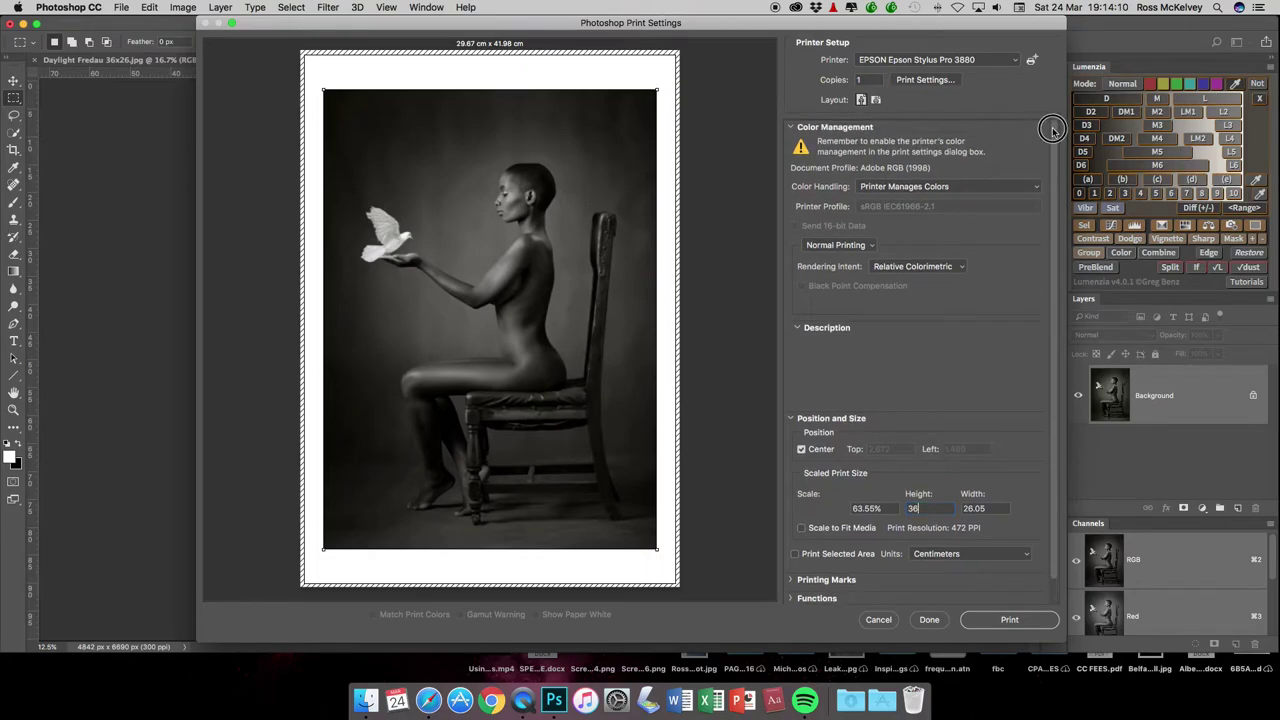
left_click(927, 80)
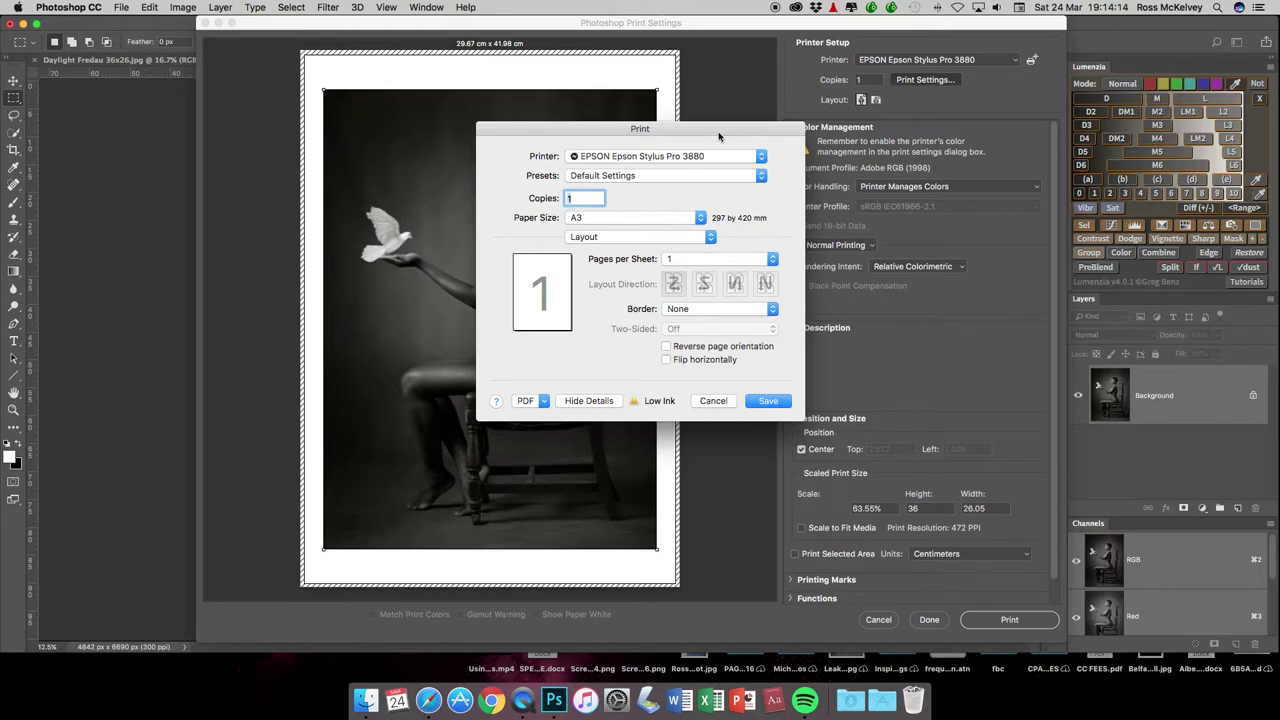
- Keep Color Matching on EPSON Color Controls and confirm the Advanced B&W Photo print mode
left_click_drag(720, 137, 671, 144)
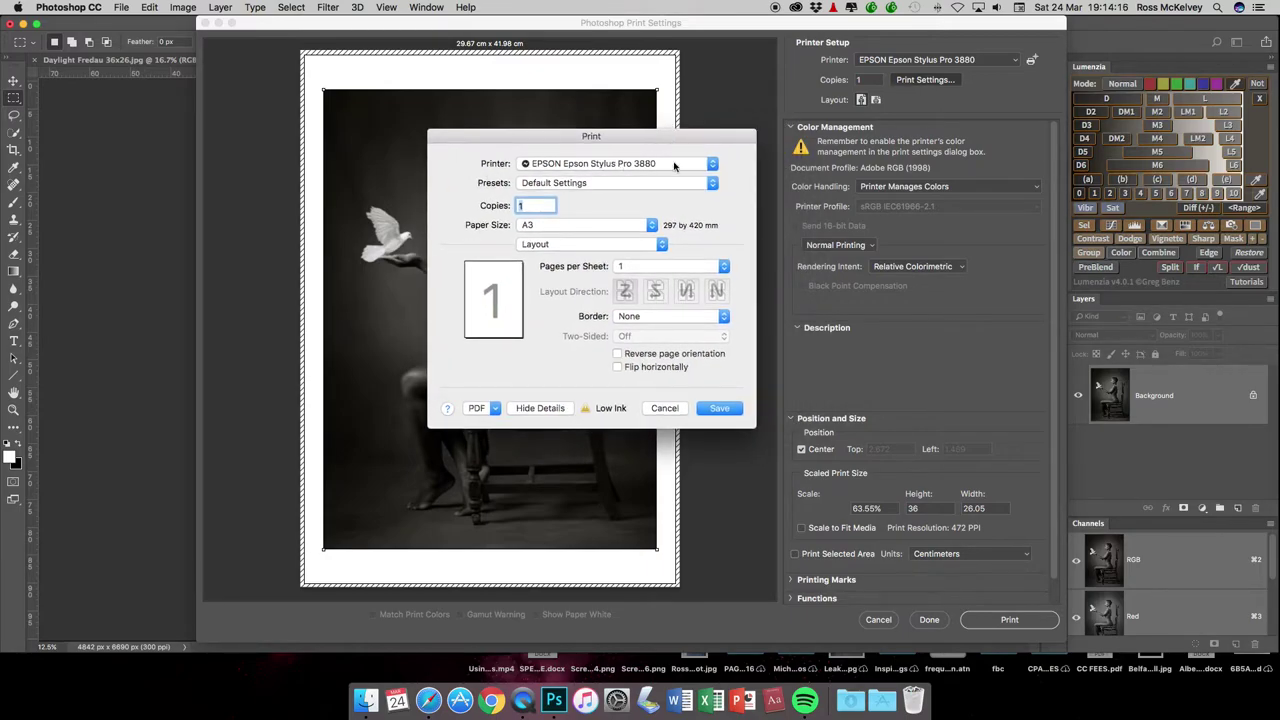
left_click(640, 246)
left_click(629, 256)
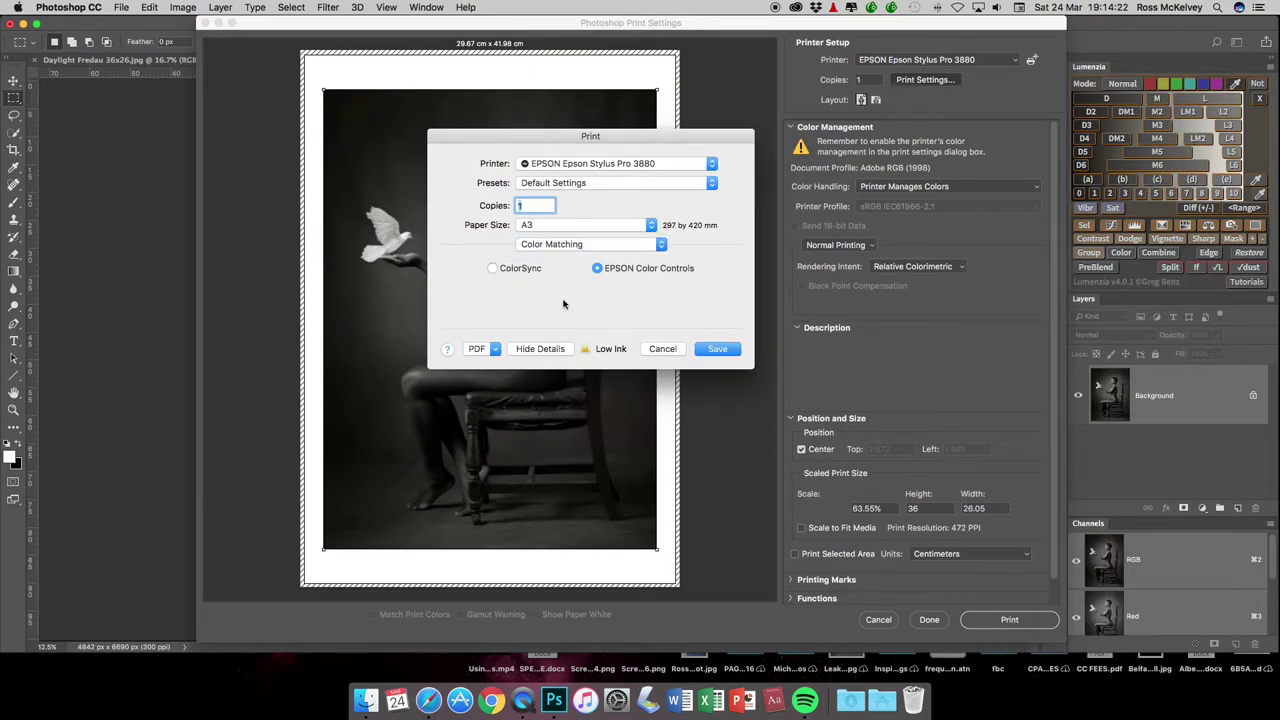
left_click(494, 270)
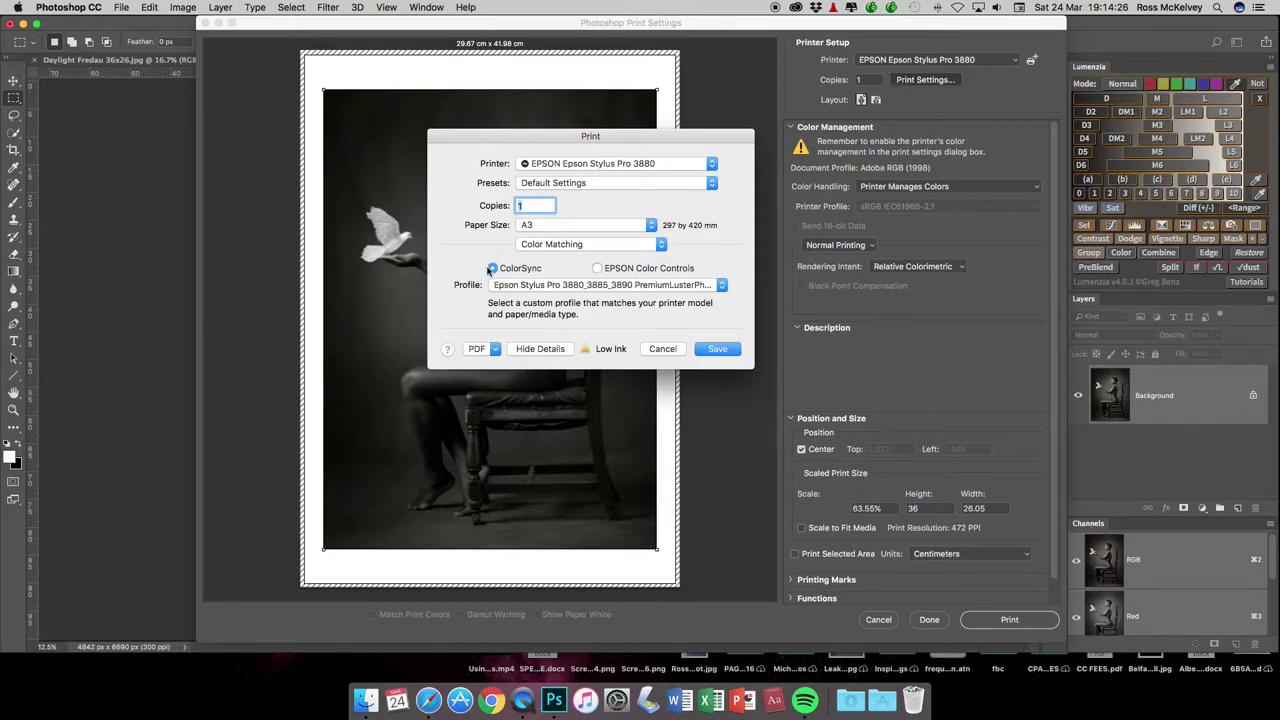
left_click(598, 268)
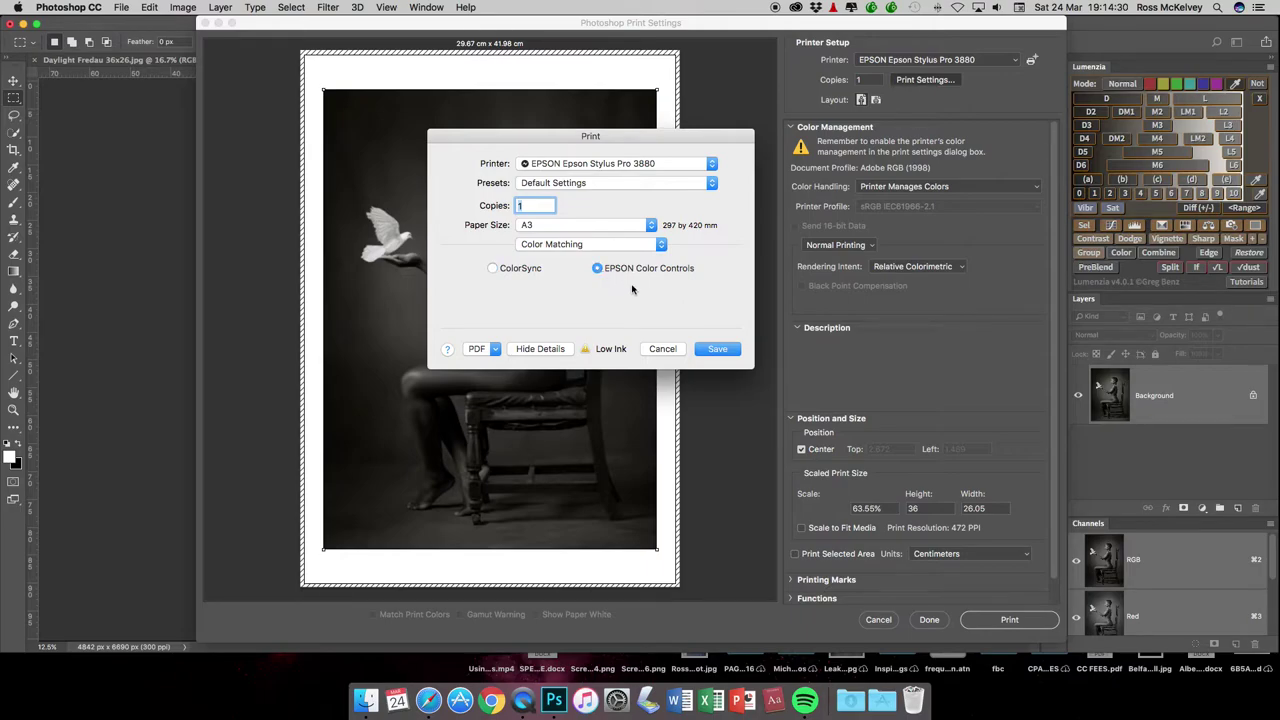
left_click(616, 246)
left_click(613, 288)
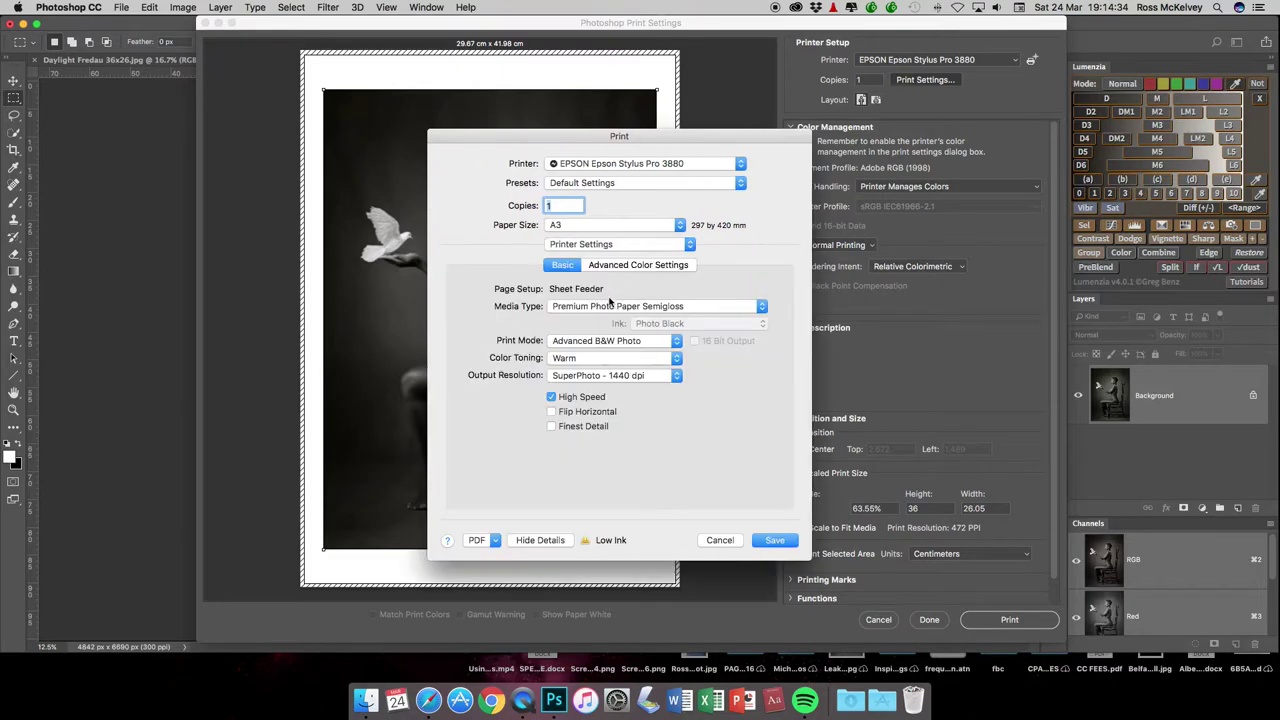
left_click(617, 341)
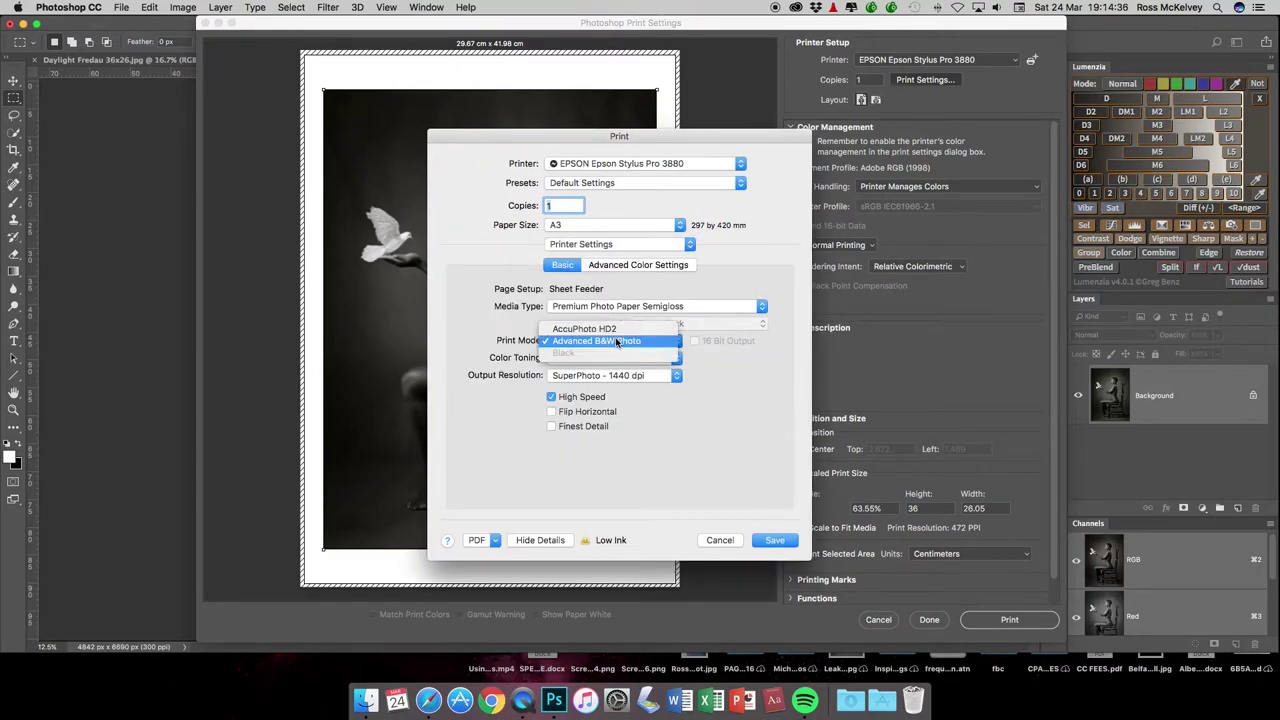
left_click(470, 265)
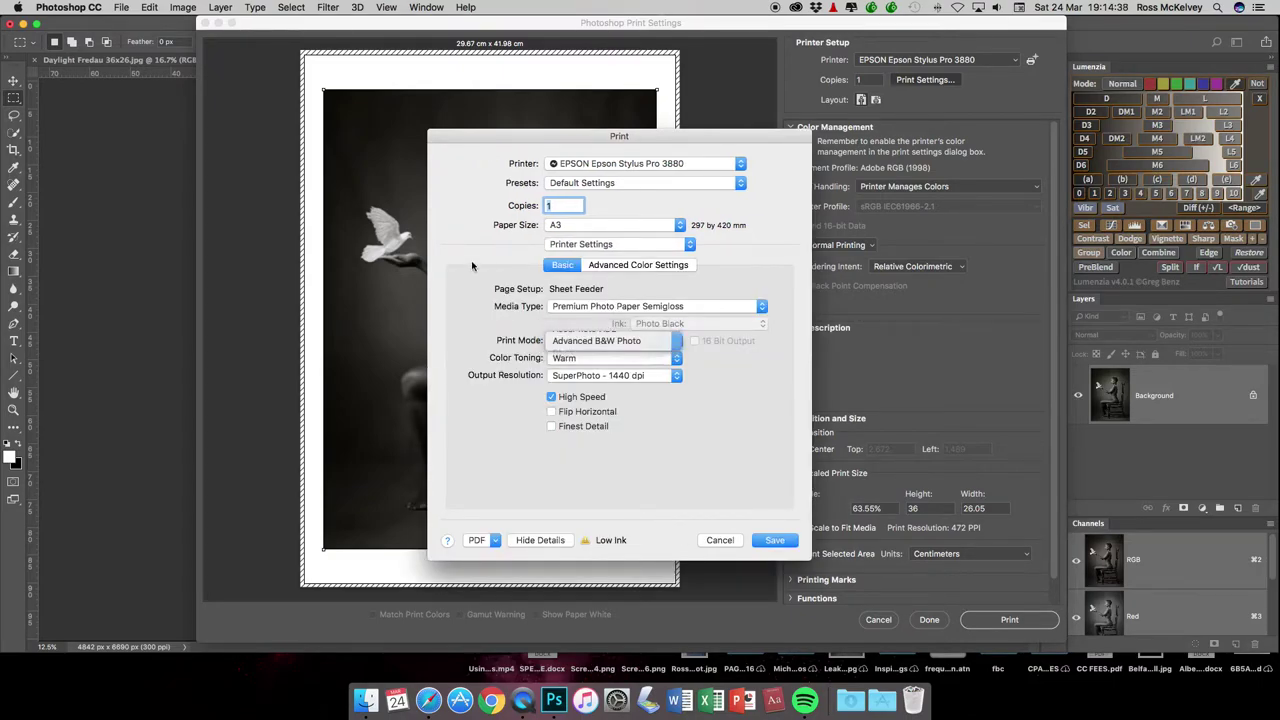
- Briefly switch Color Matching to ColorSync, then return to the Printer Settings pane
left_click(612, 249)
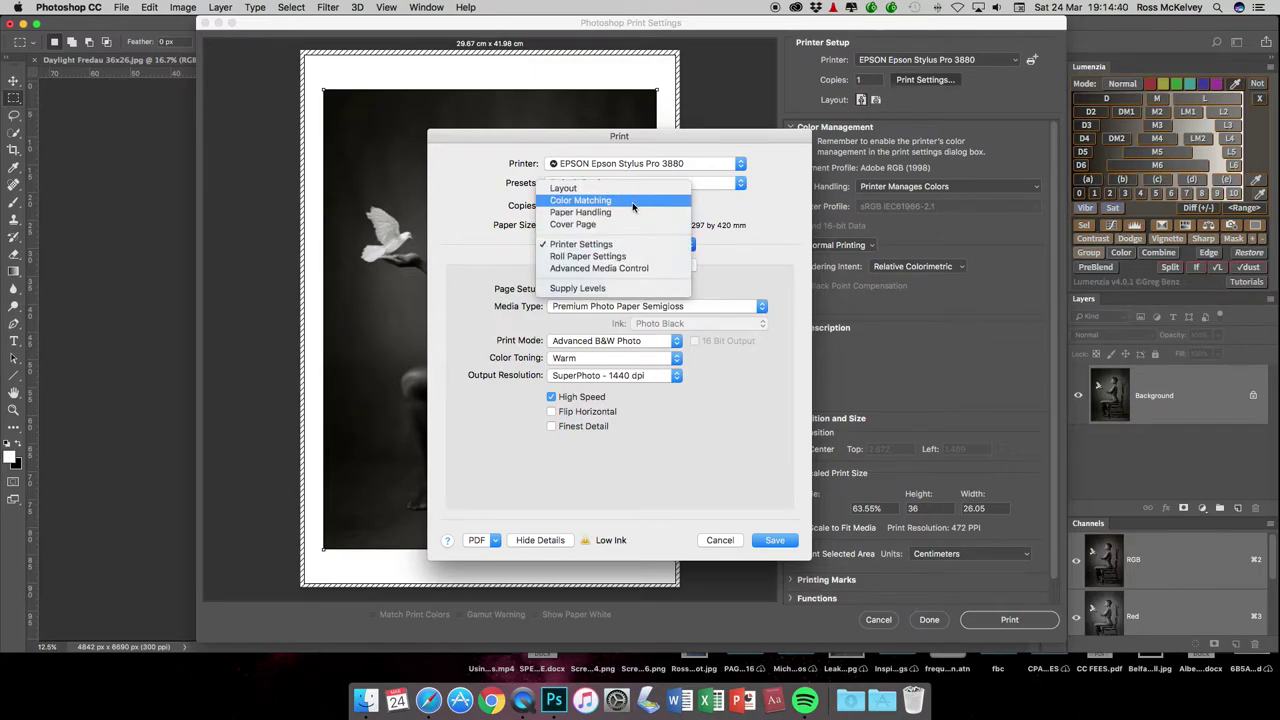
left_click(633, 206)
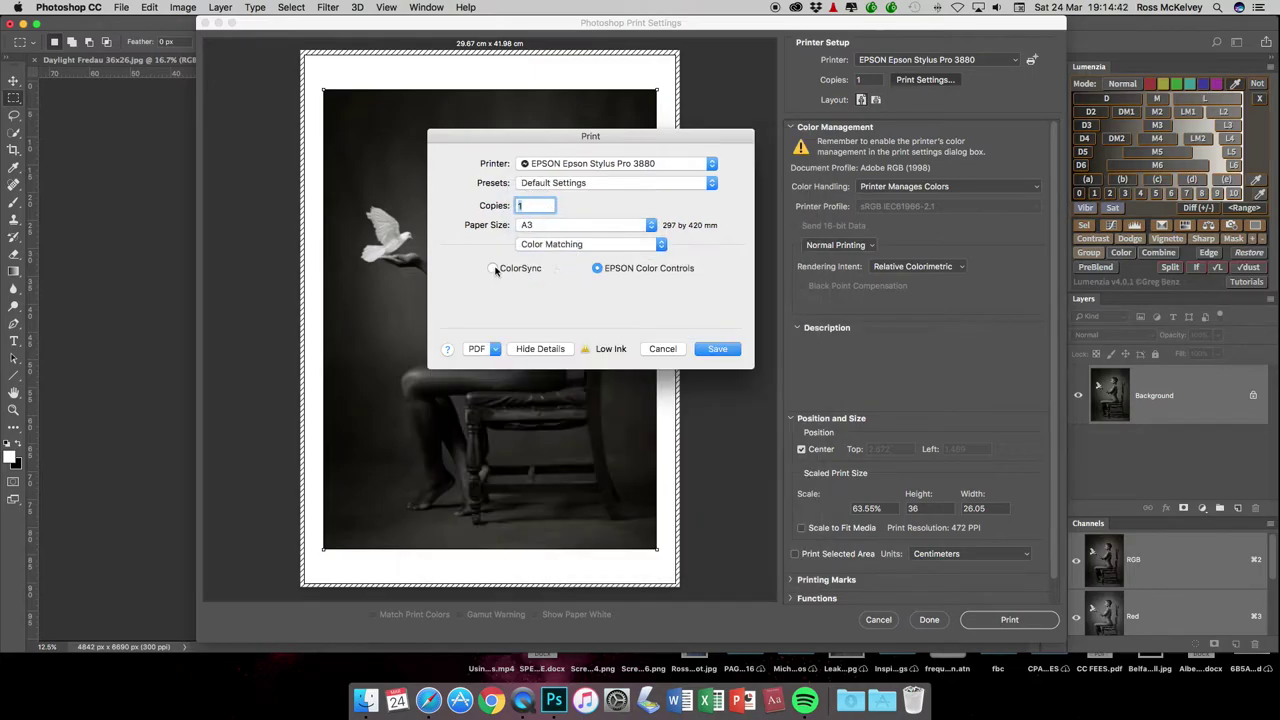
left_click(492, 268)
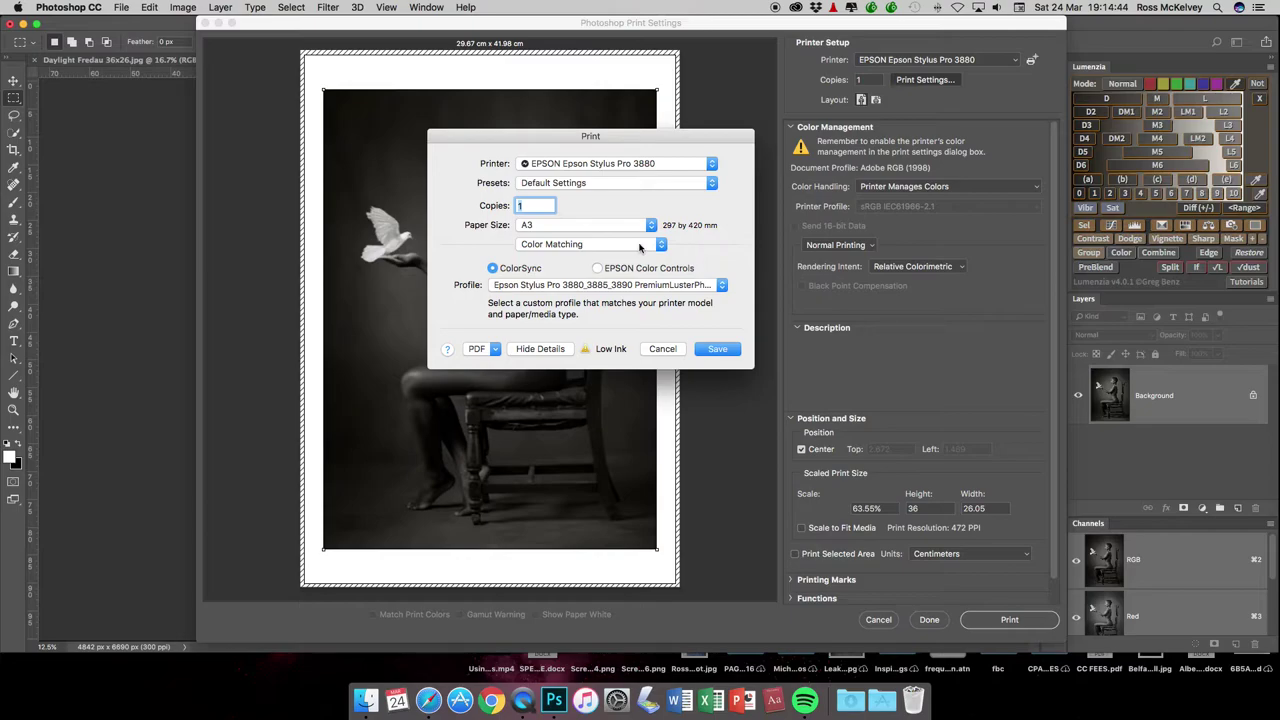
left_click(643, 249)
left_click(605, 288)
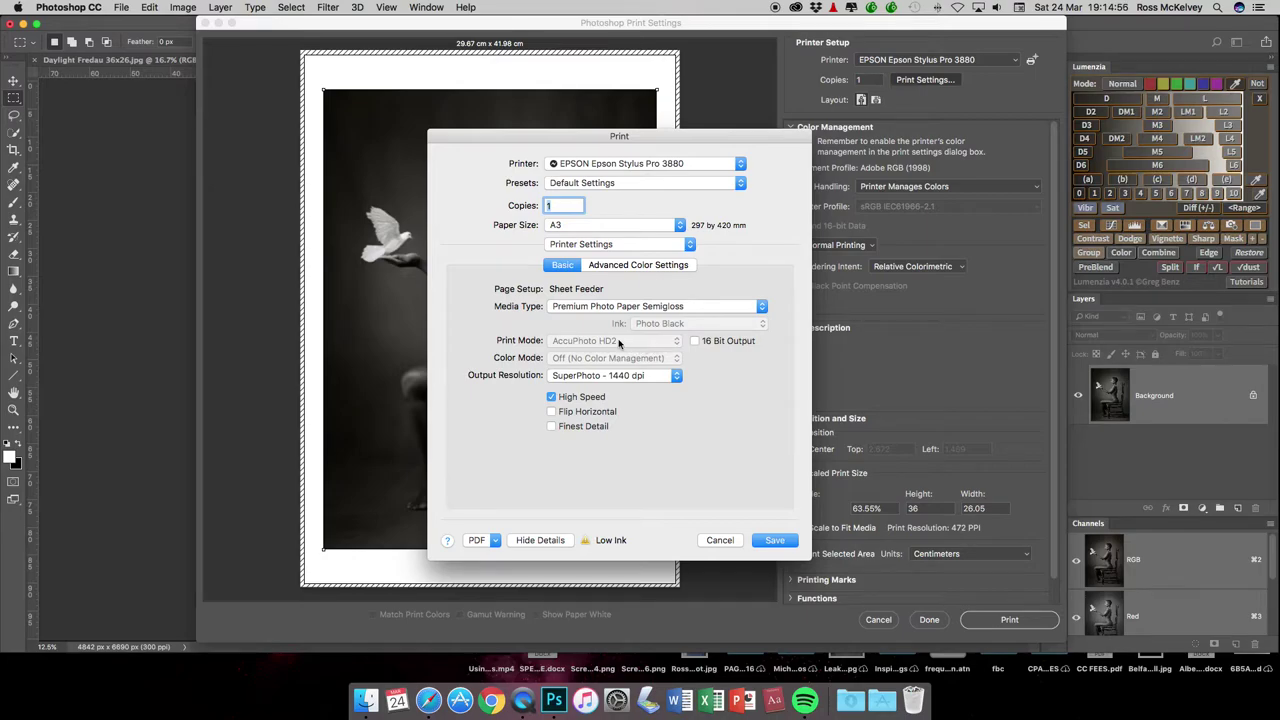
- Restore EPSON Color Controls and set Print Mode to Advanced B&W Photo with Warm toning
left_click(613, 247)
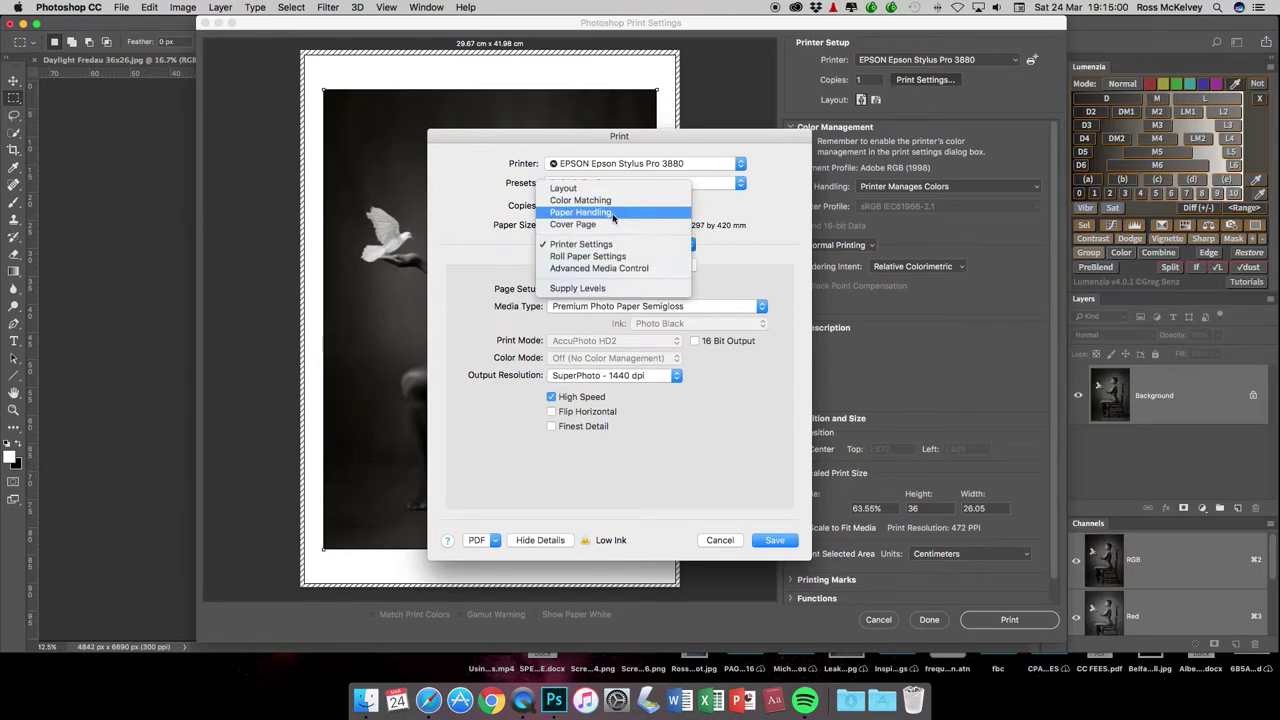
left_click(615, 230)
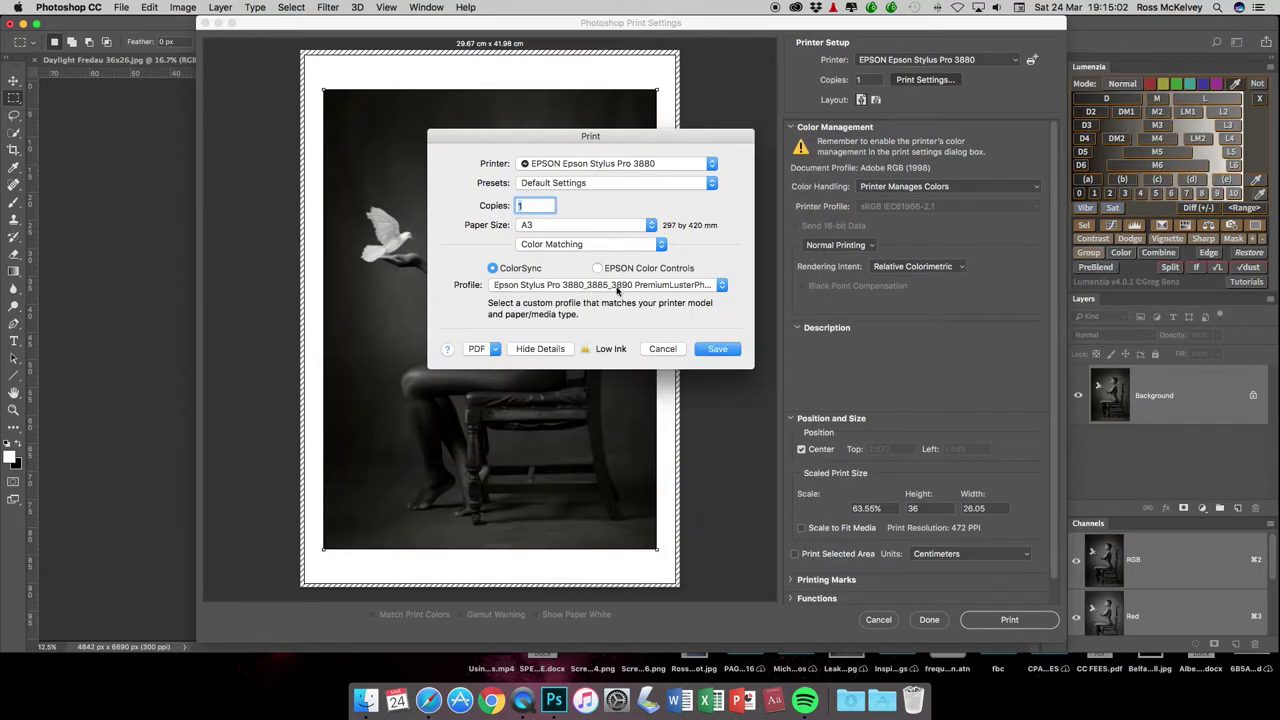
left_click(599, 269)
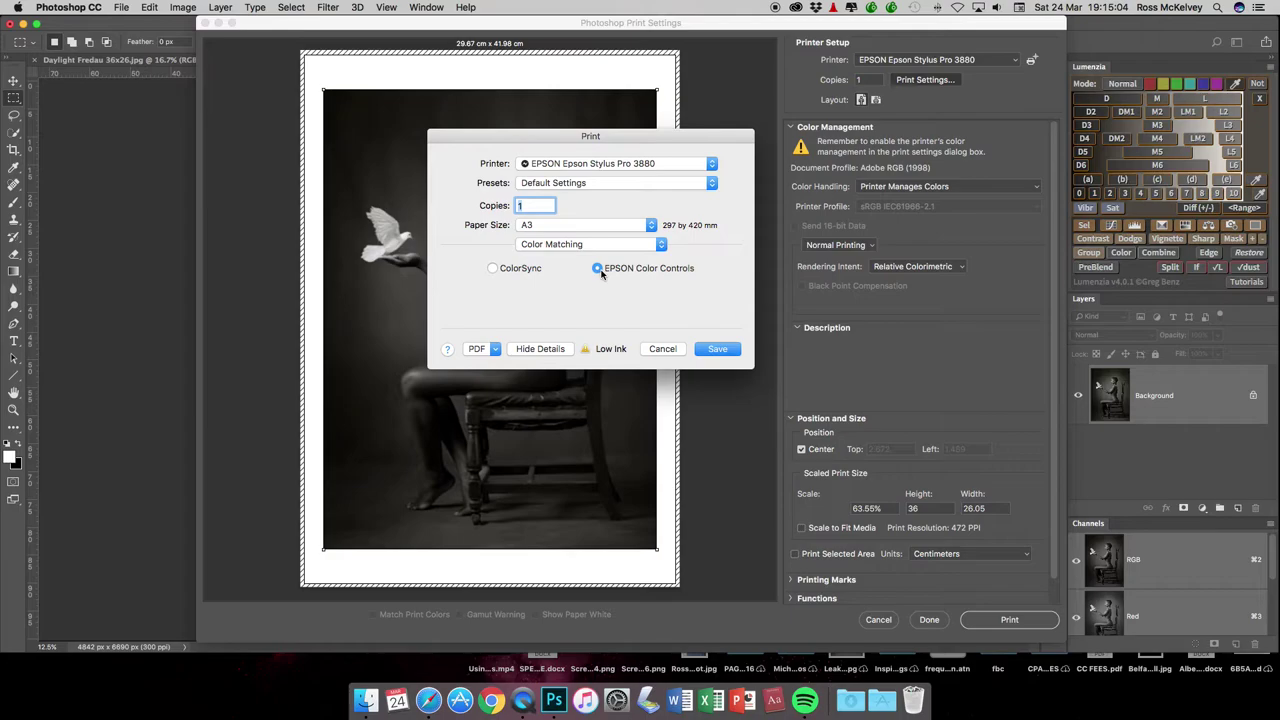
left_click(625, 248)
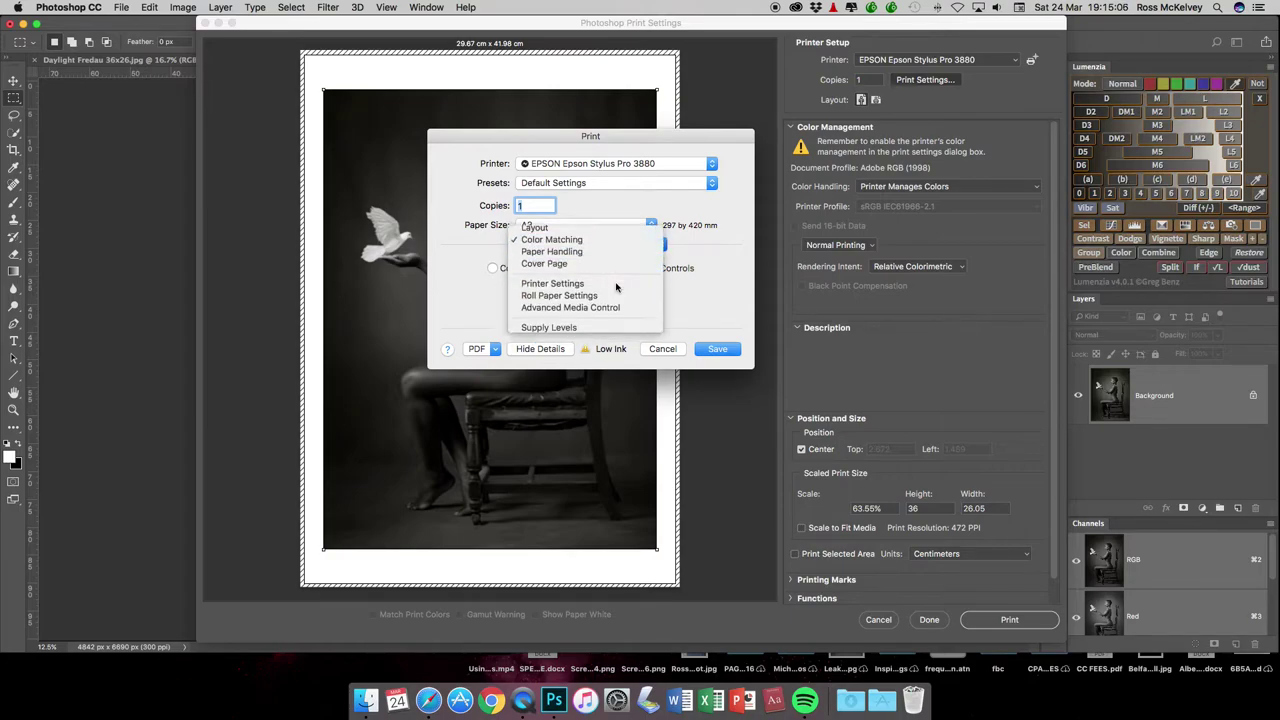
left_click(616, 286)
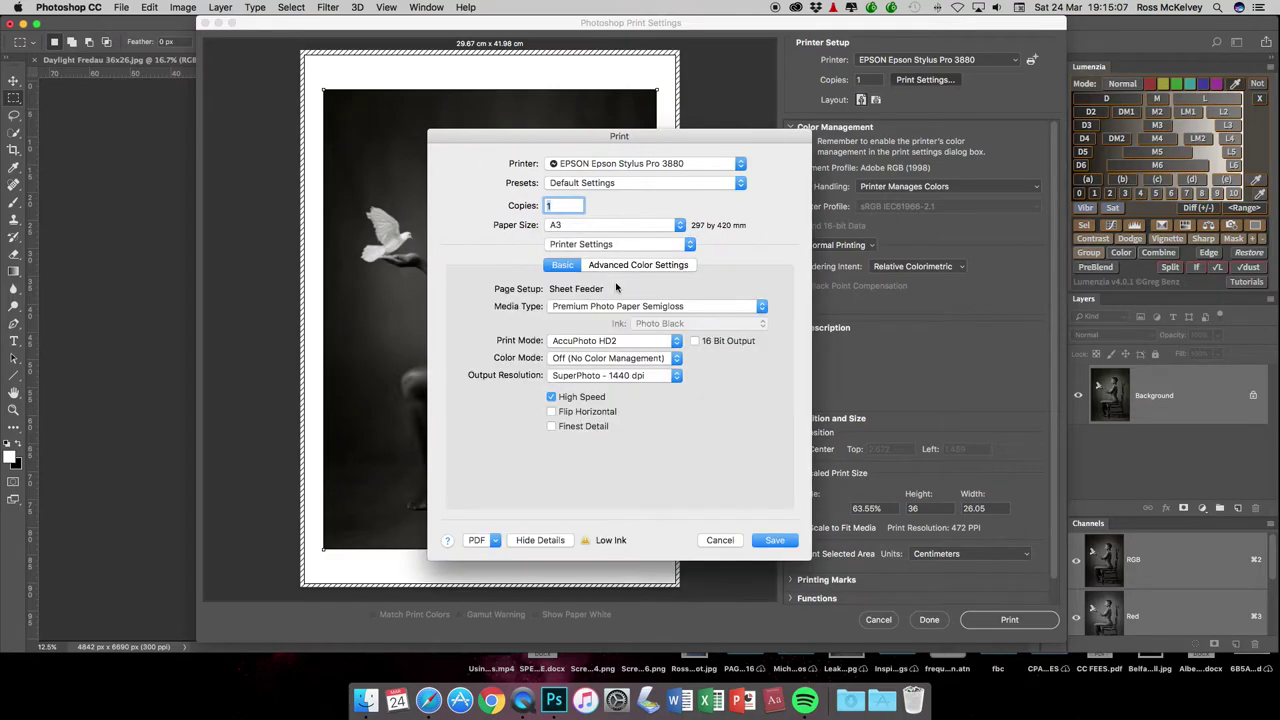
left_click(610, 341)
left_click(613, 355)
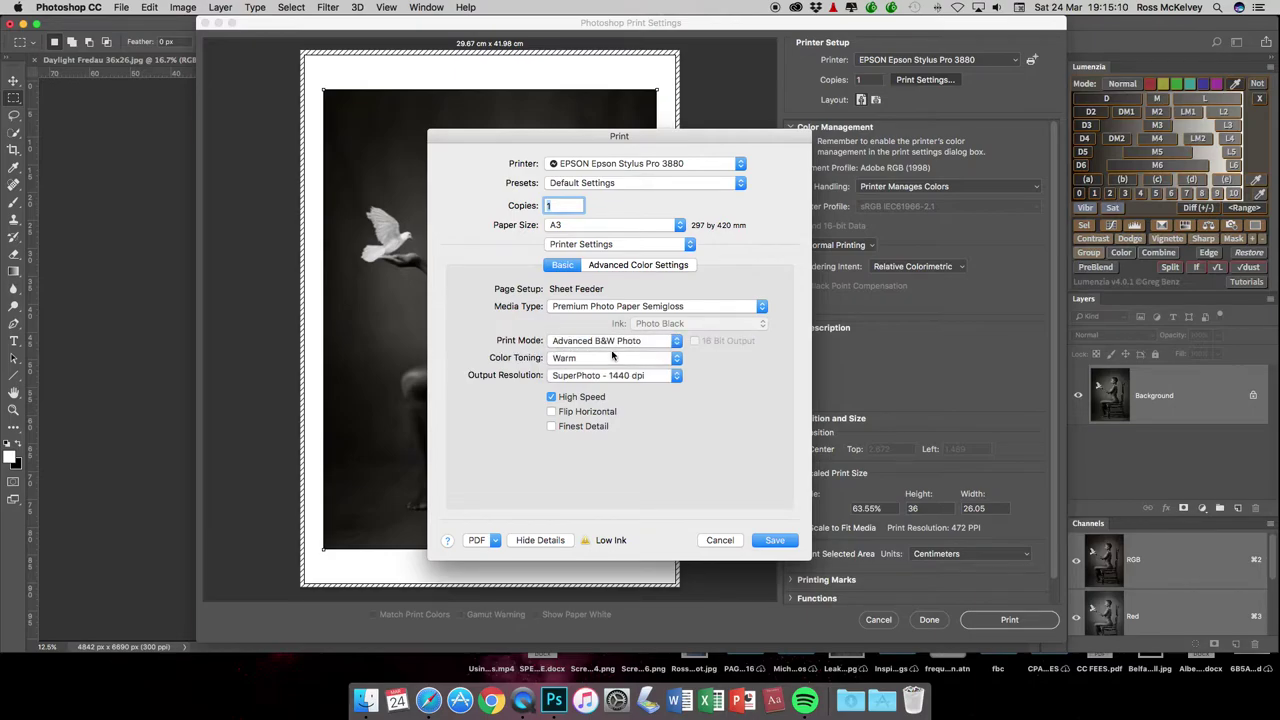
- Show the Advanced Color Settings, keep the Darker tone, and move the dialog beside the image
left_click(660, 268)
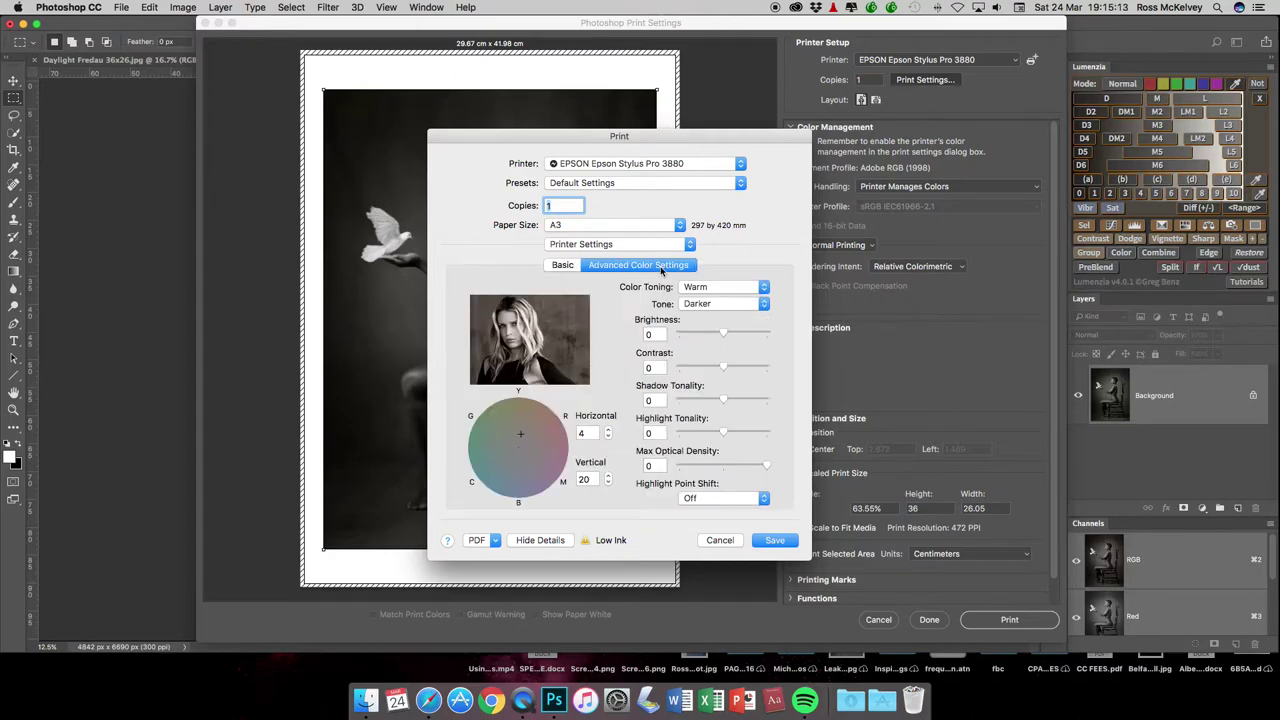
left_click(751, 307)
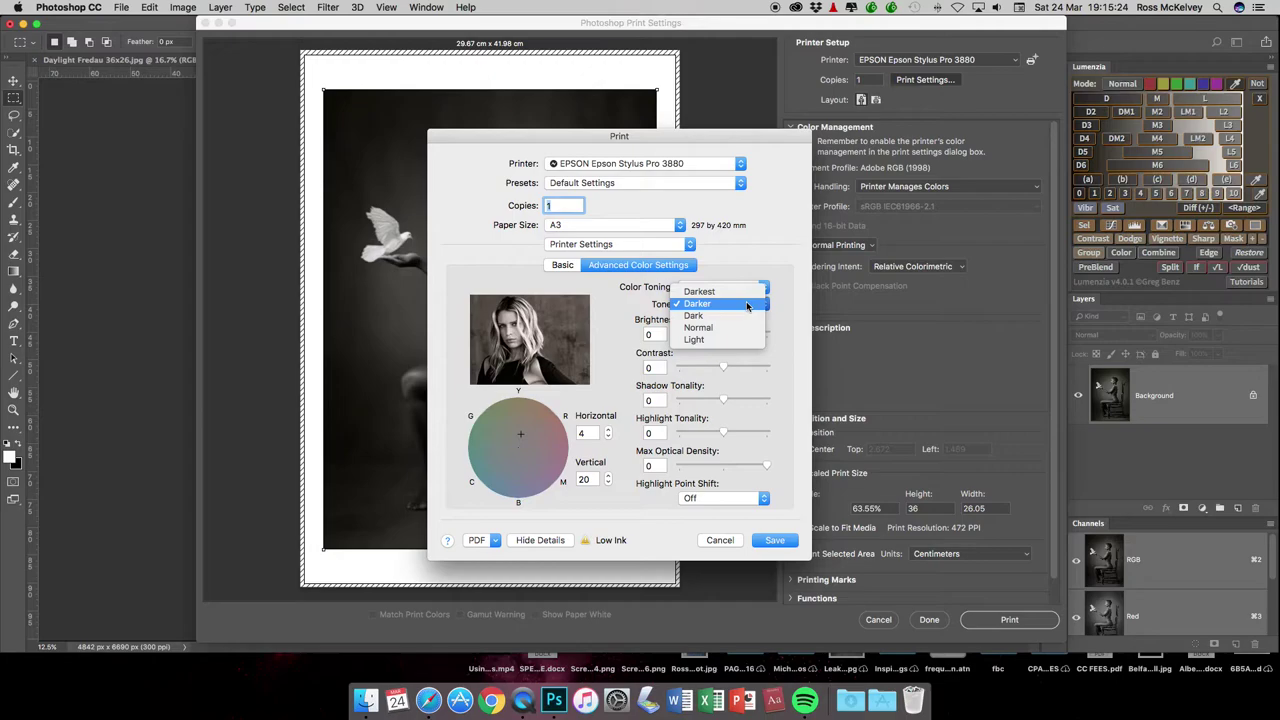
left_click(730, 140)
left_click_drag(729, 137, 1011, 151)
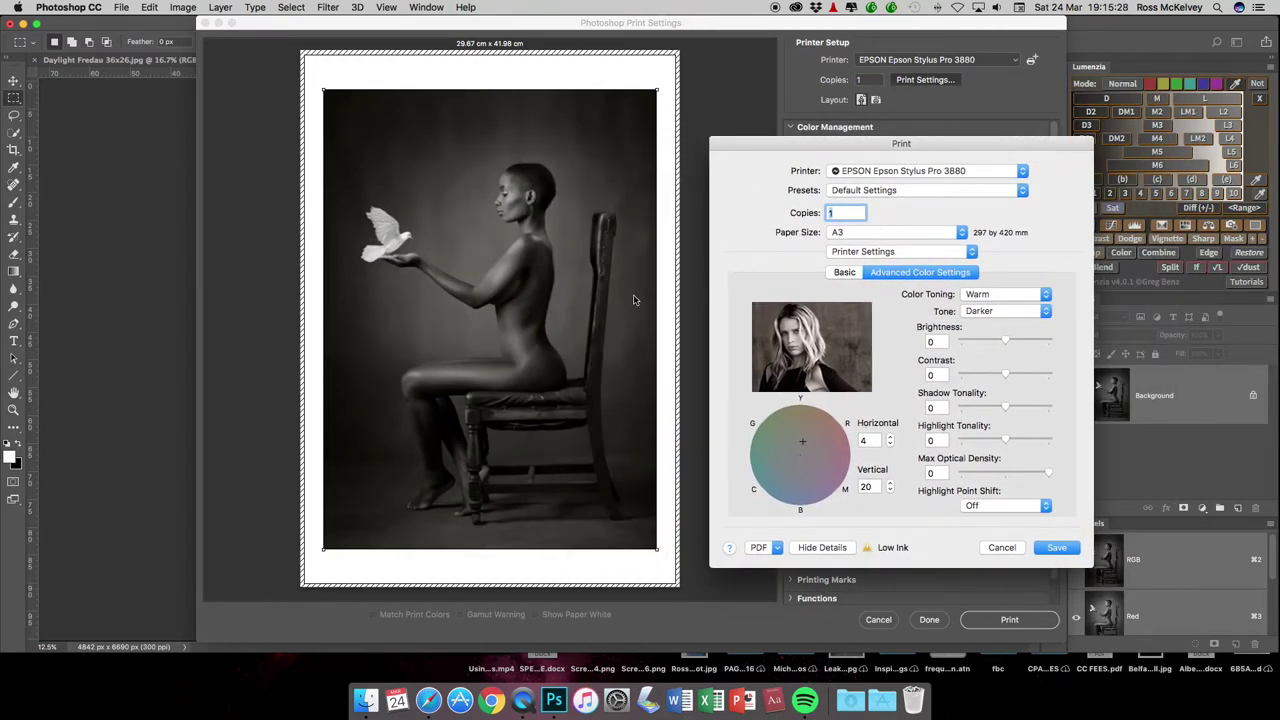
left_click(1025, 318)
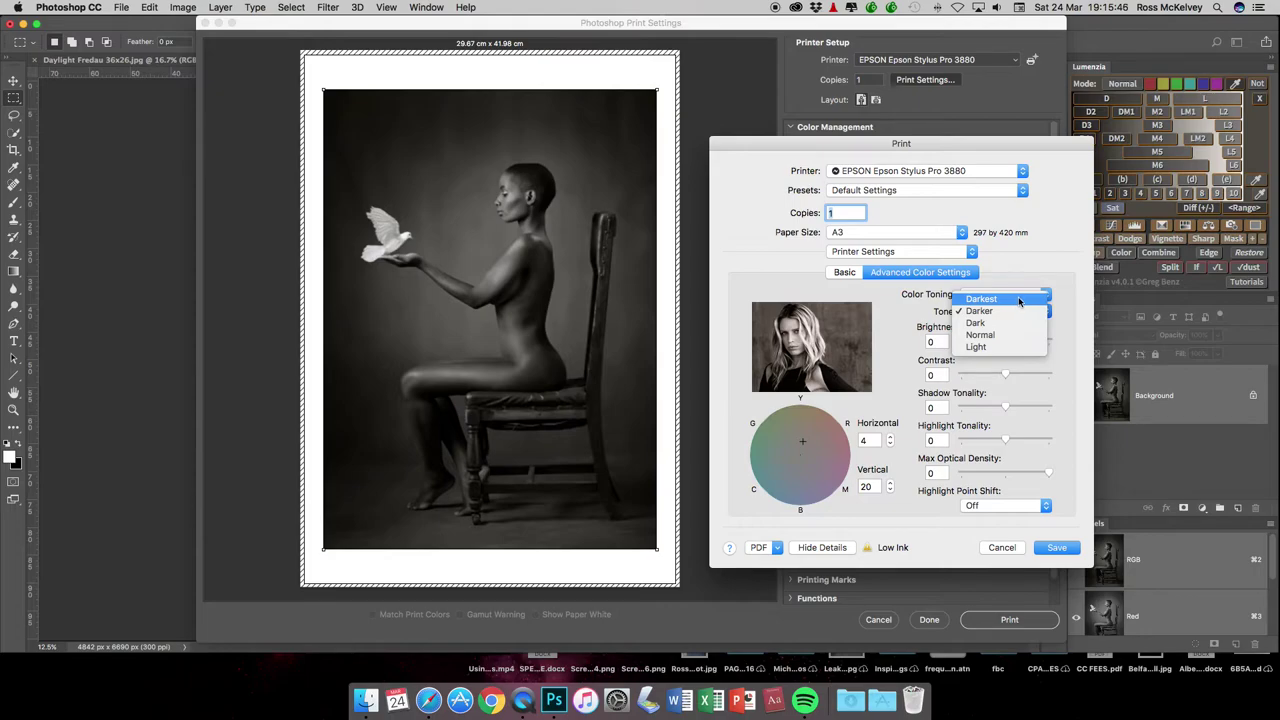
left_click(1080, 288)
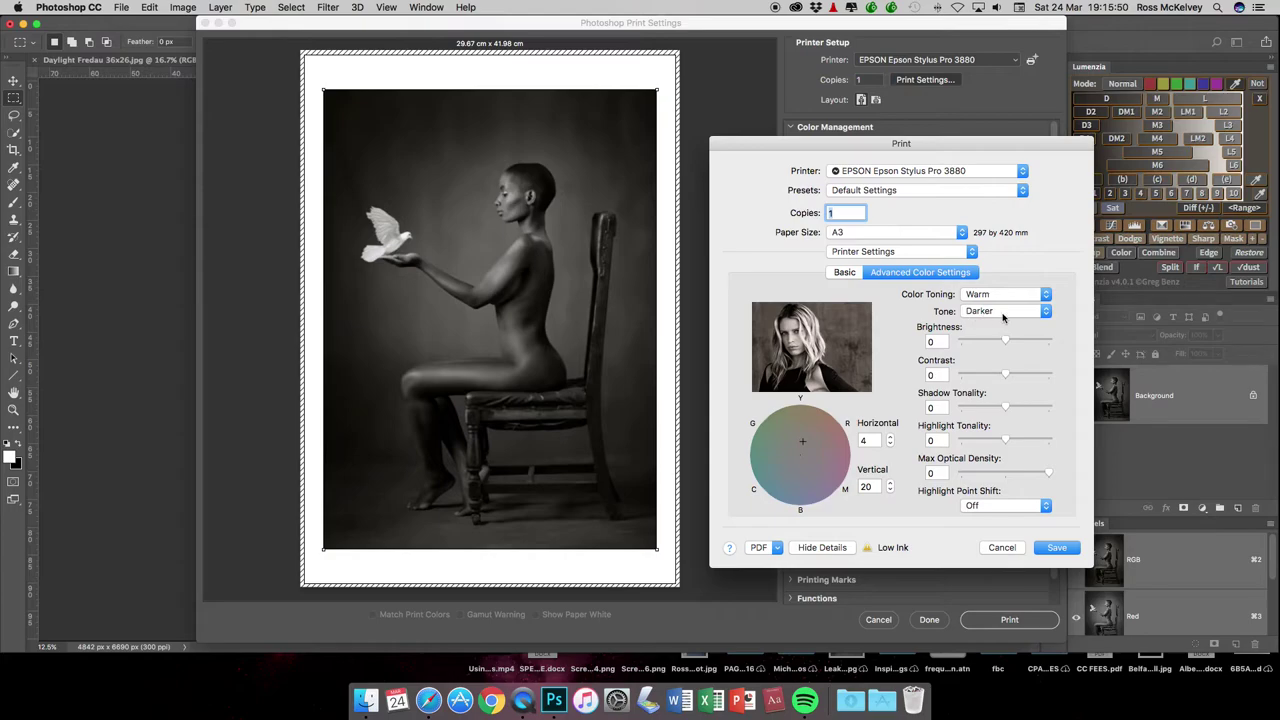
- Change the Color Toning from Warm to Sepia
left_click(1018, 297)
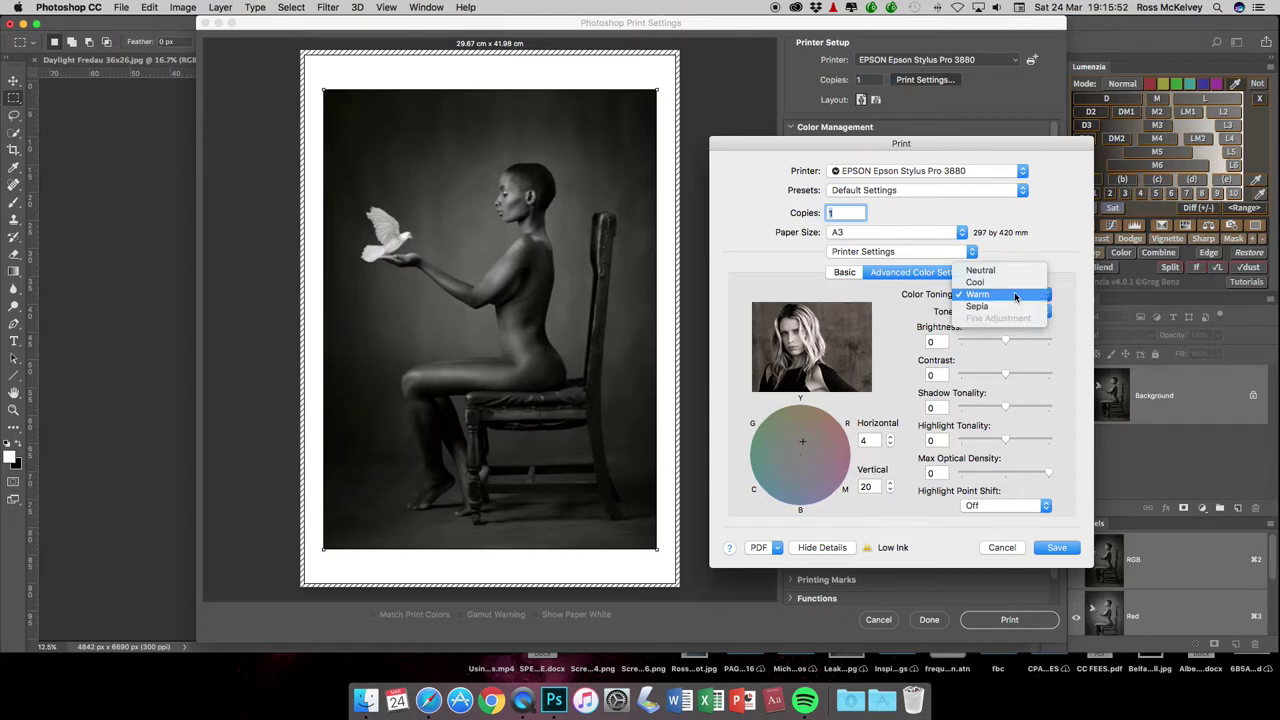
left_click(1016, 297)
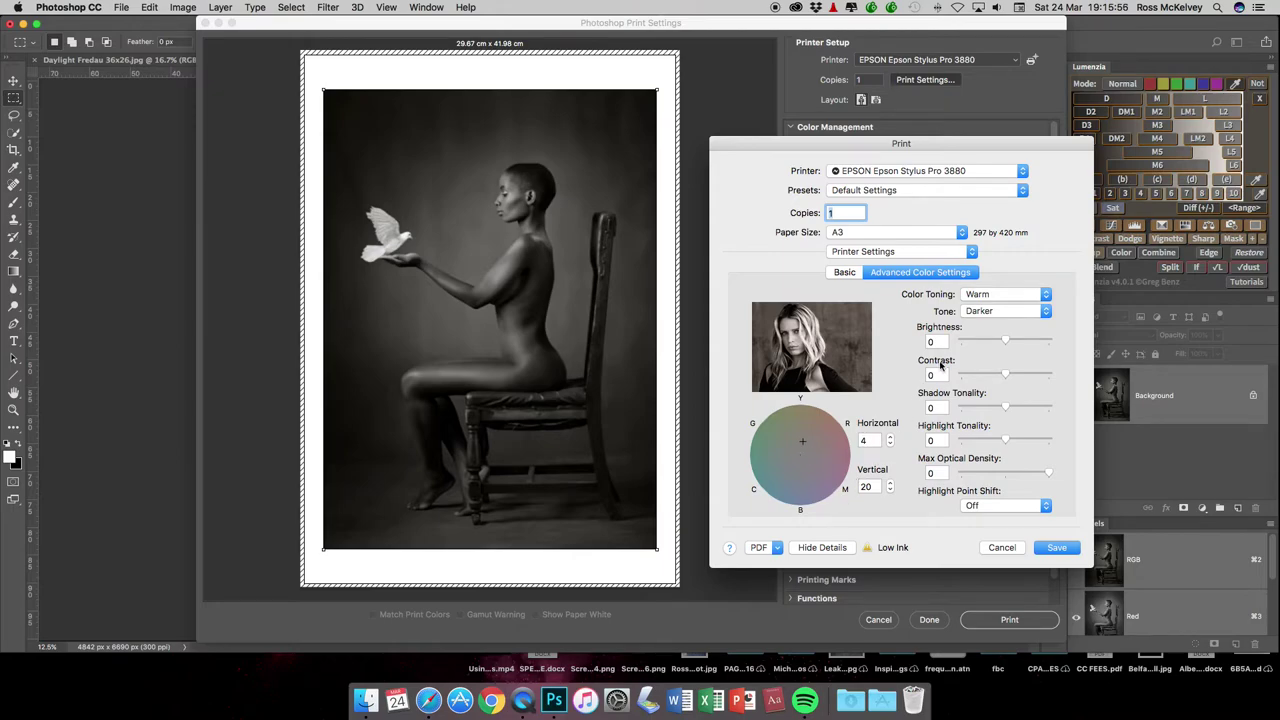
left_click(1022, 299)
left_click(1012, 306)
left_click(1031, 294)
- Set Color Toning back to Warm, restoring Horizontal 4 and Vertical 20
left_click(1022, 285)
- In Printer Settings, compare the Legacy Baryta and Premium Photo Paper Semigloss media types
left_click(845, 273)
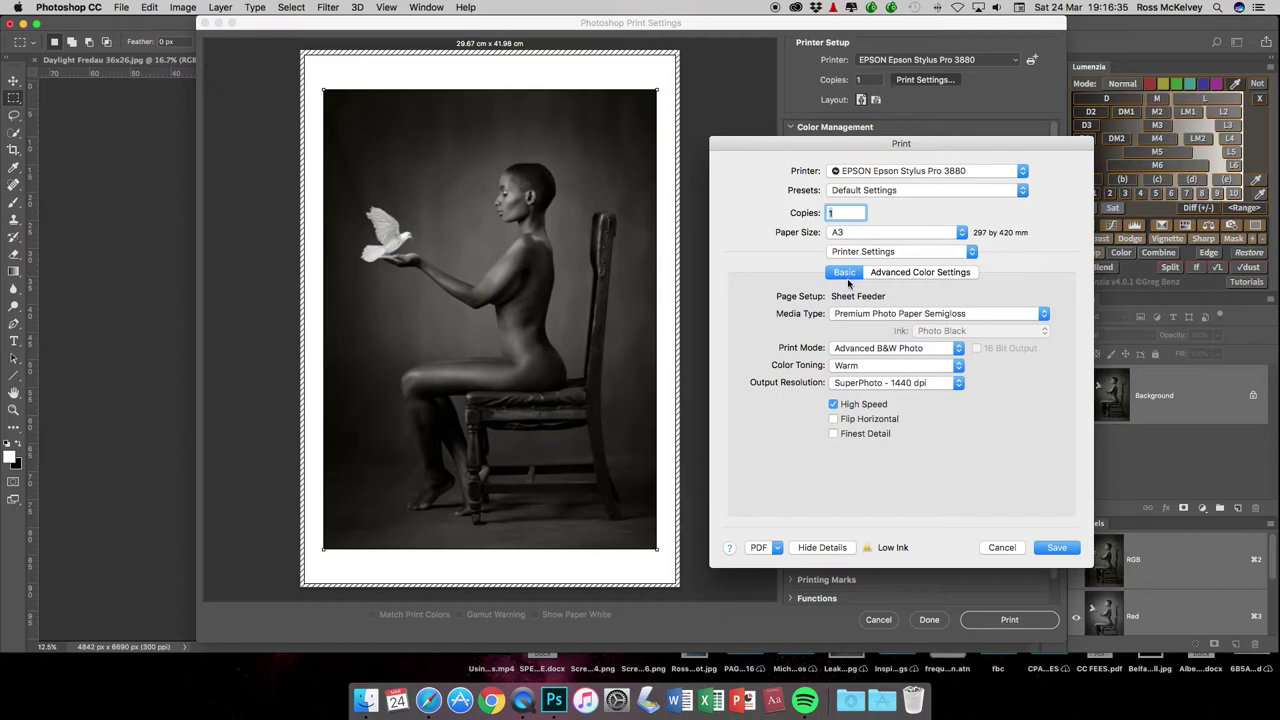
left_click(937, 314)
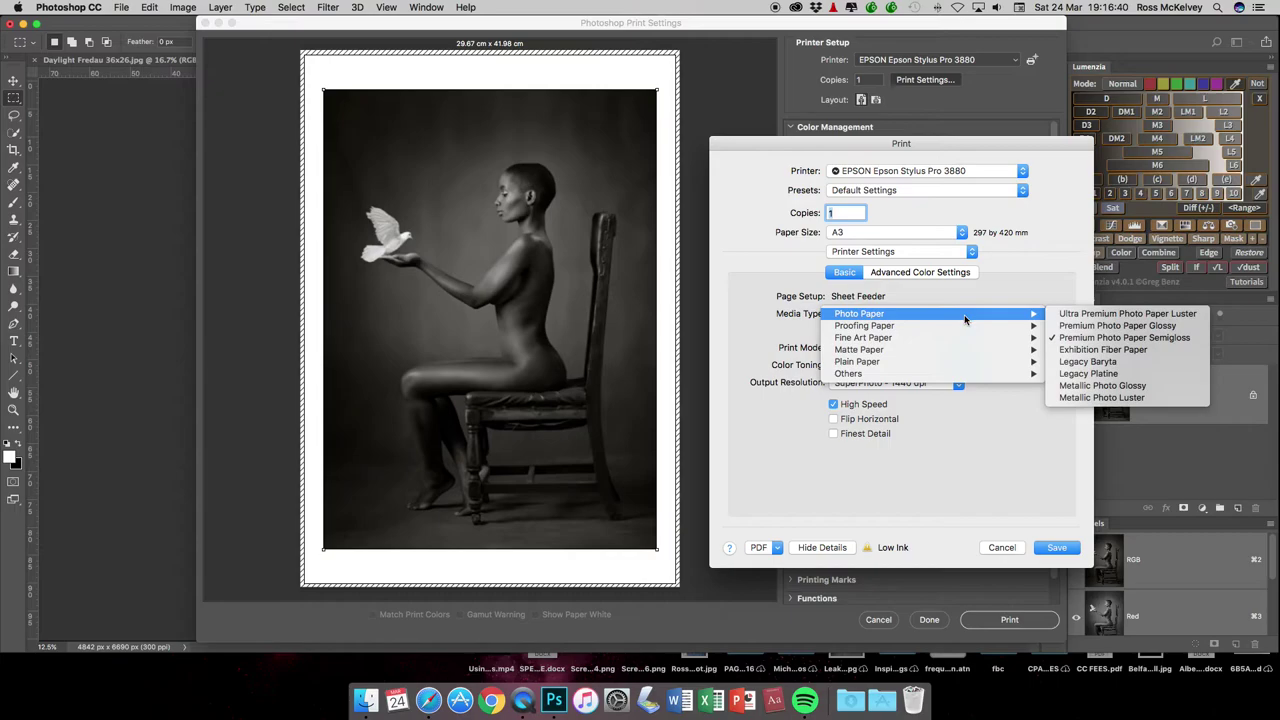
left_click(1110, 364)
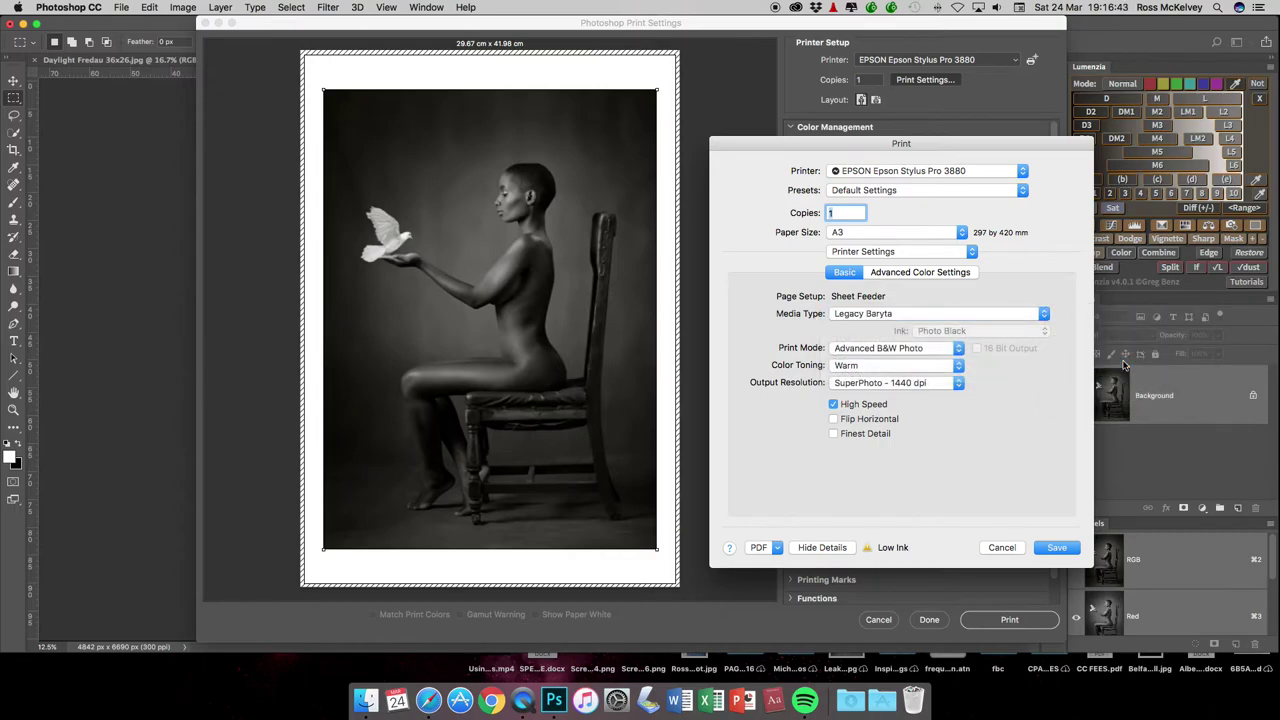
left_click(1035, 314)
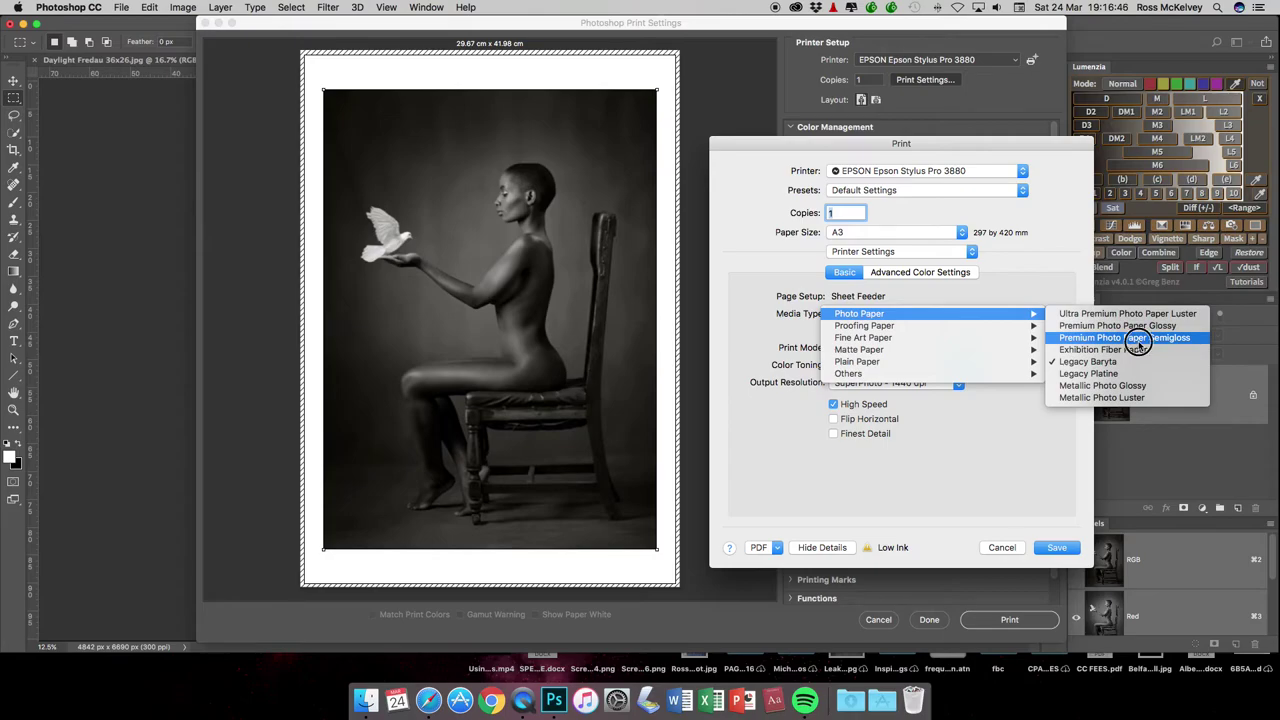
left_click(1135, 339)
- Try Exhibition Fiber Paper, then settle on Legacy Baryta and save the driver settings
left_click(1037, 317)
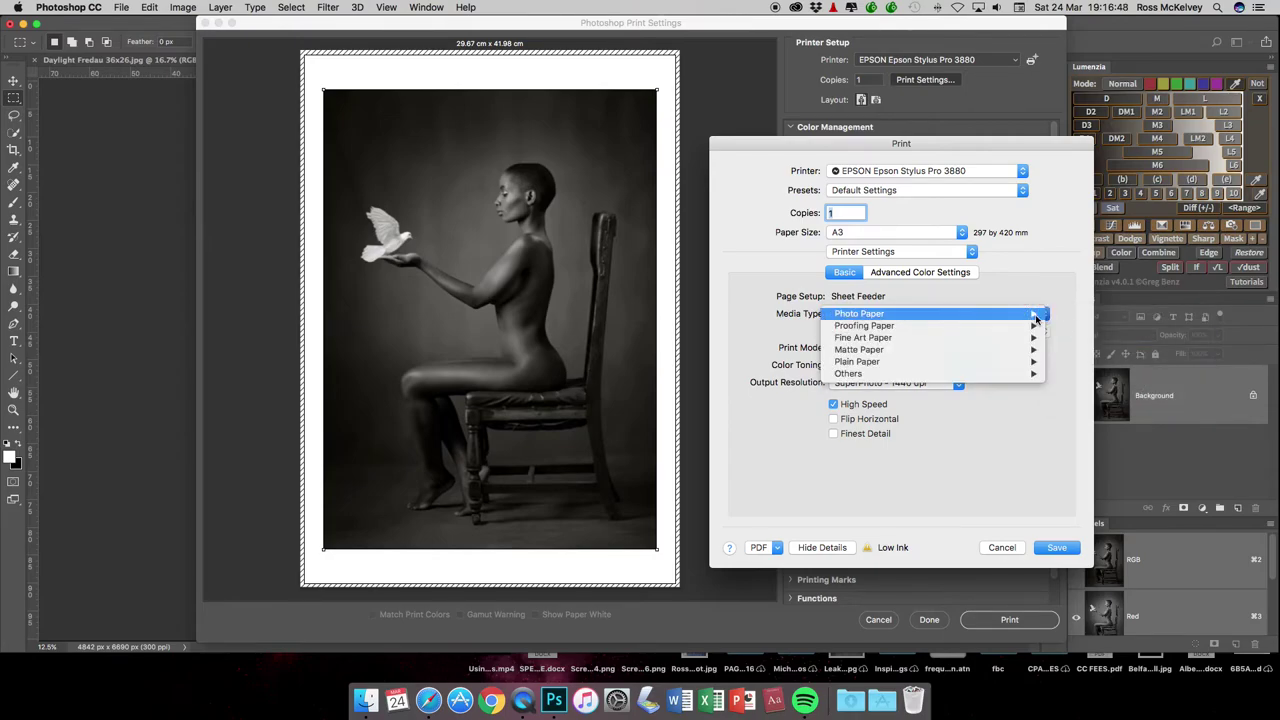
mouse_move(1036, 318)
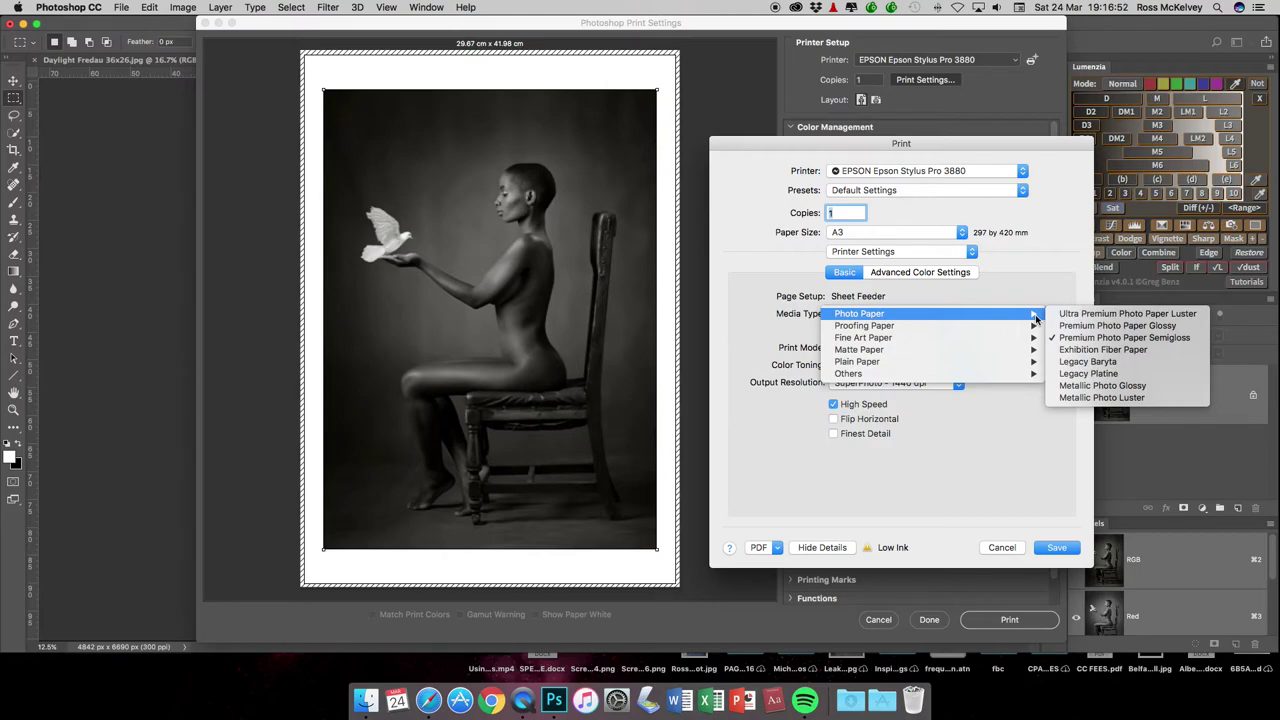
left_click(1108, 355)
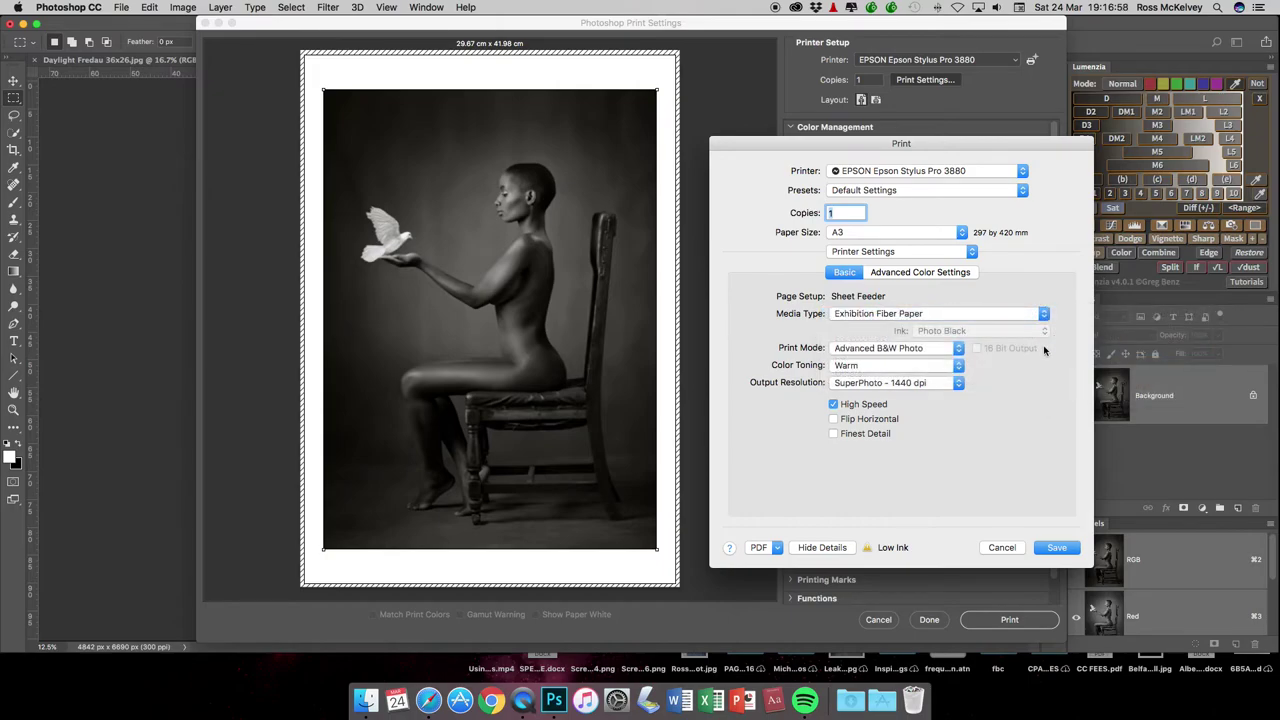
left_click(989, 319)
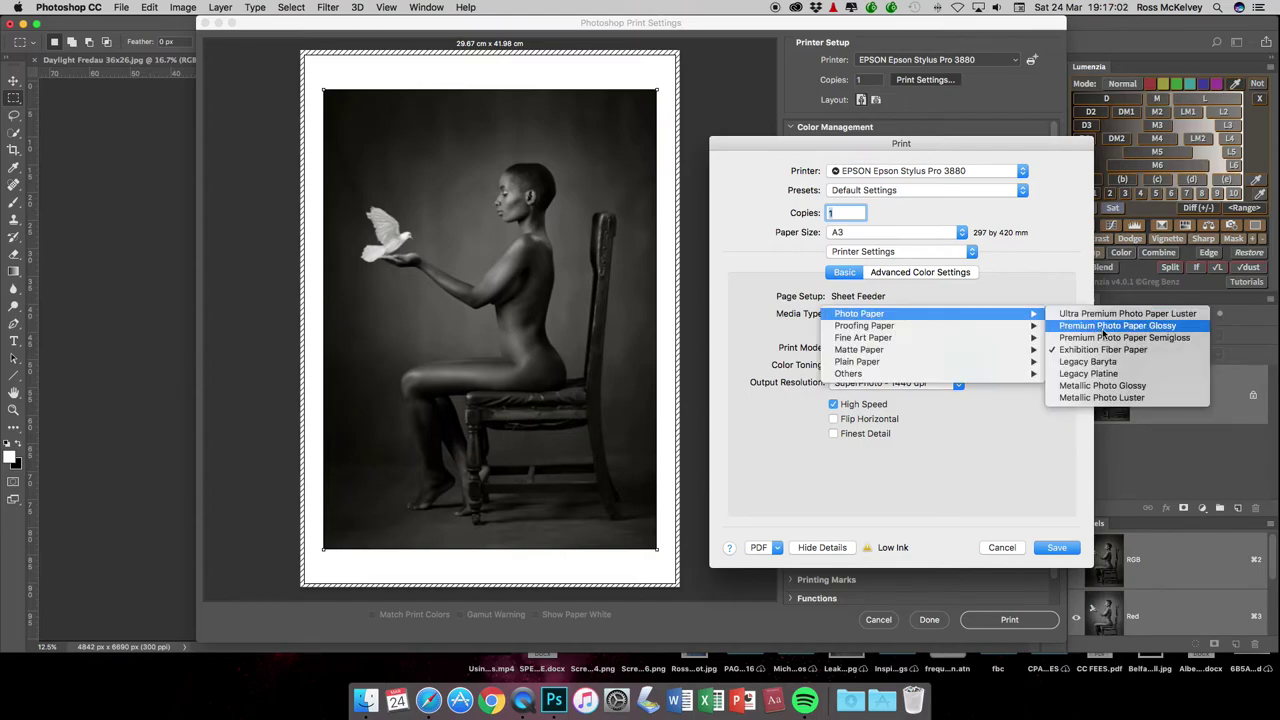
left_click(1126, 363)
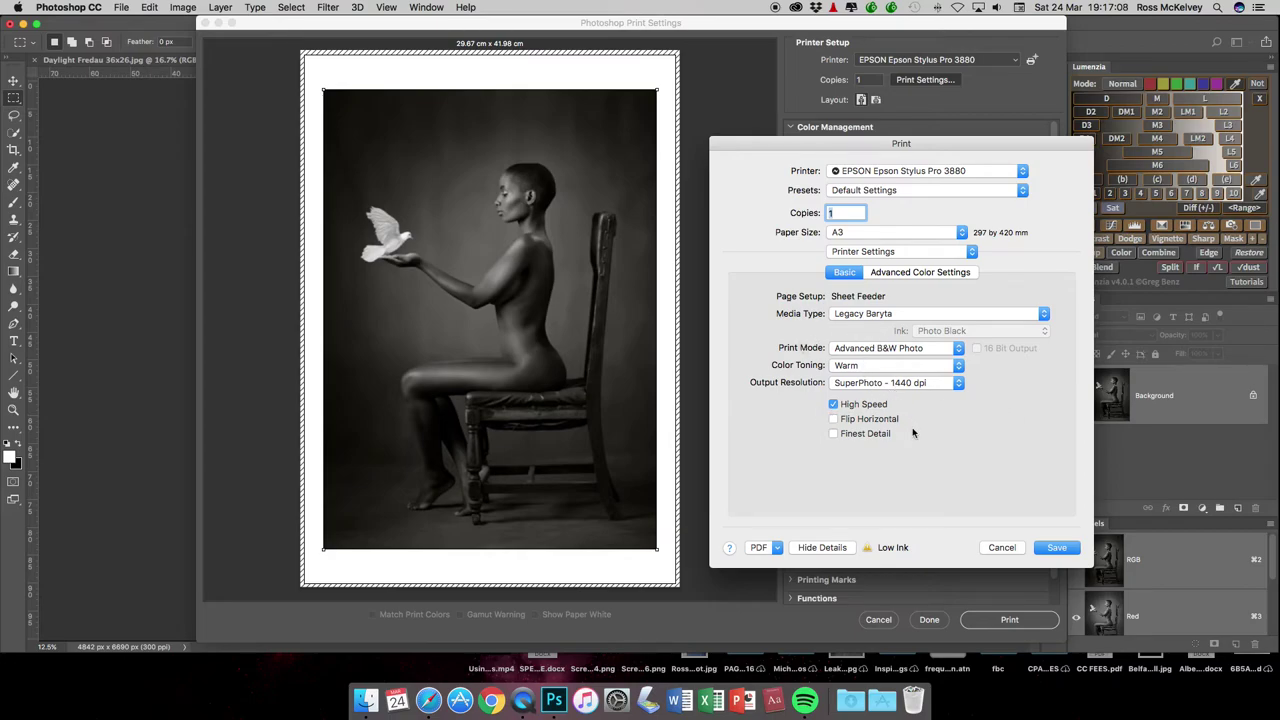
left_click(1069, 552)
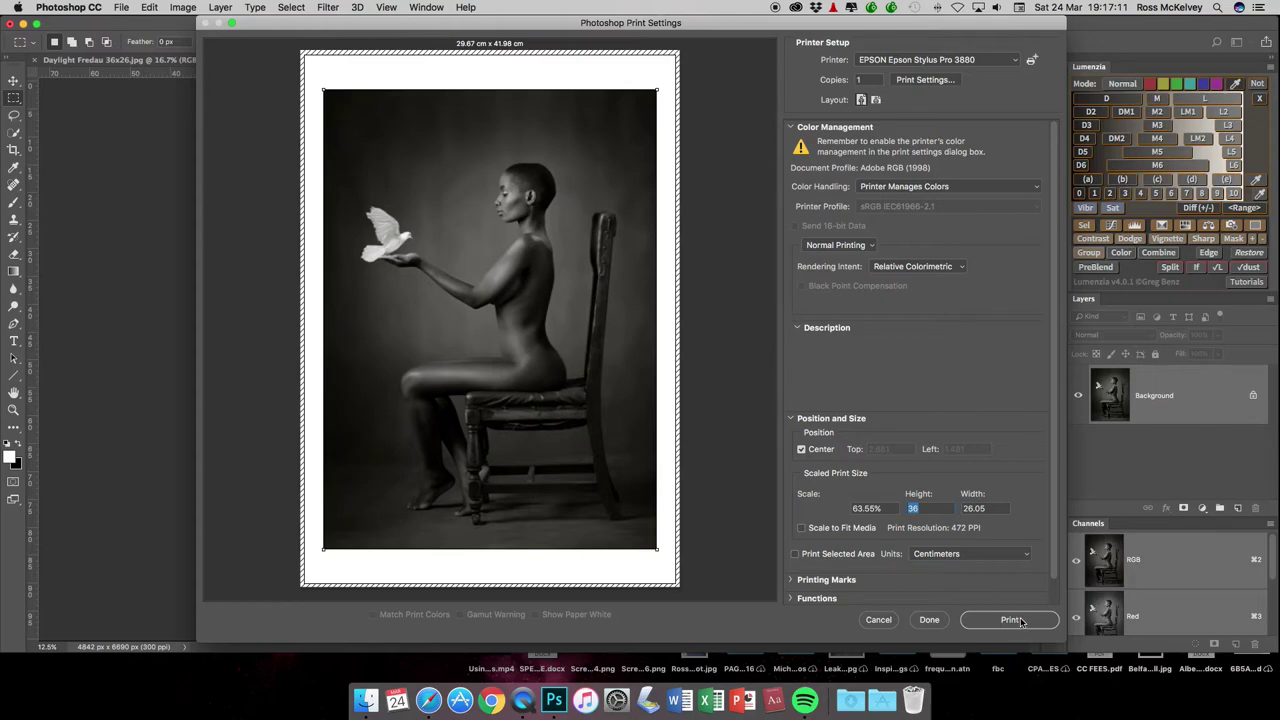
- Cancel the current print and open Print Settings for Daylight Fredau 36x26.jpg
left_click(878, 620)
left_click(82, 58)
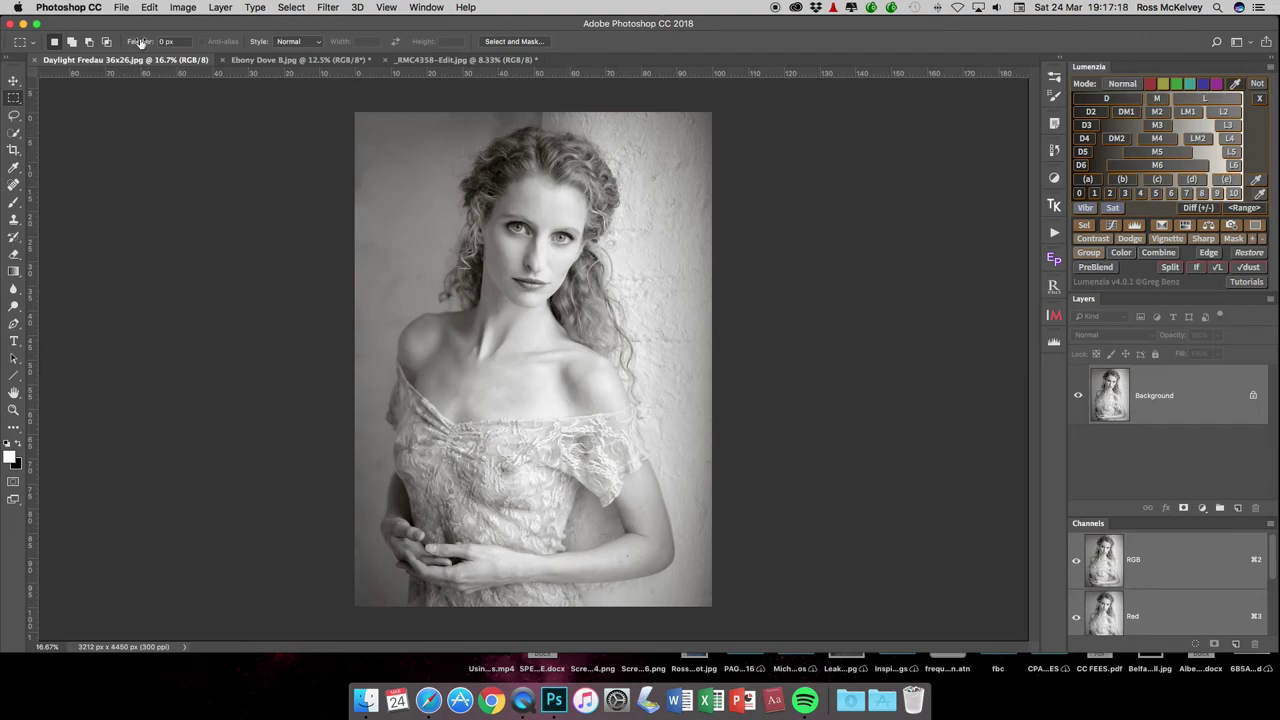
left_click(121, 7)
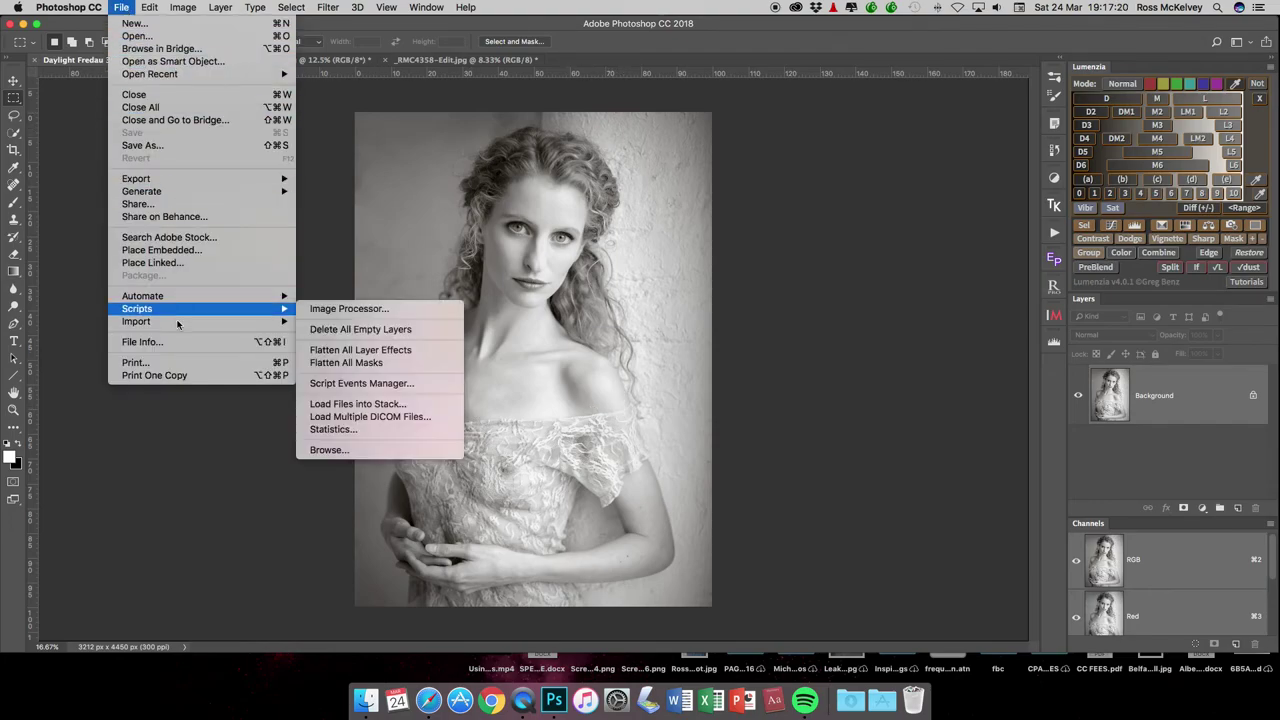
left_click(181, 362)
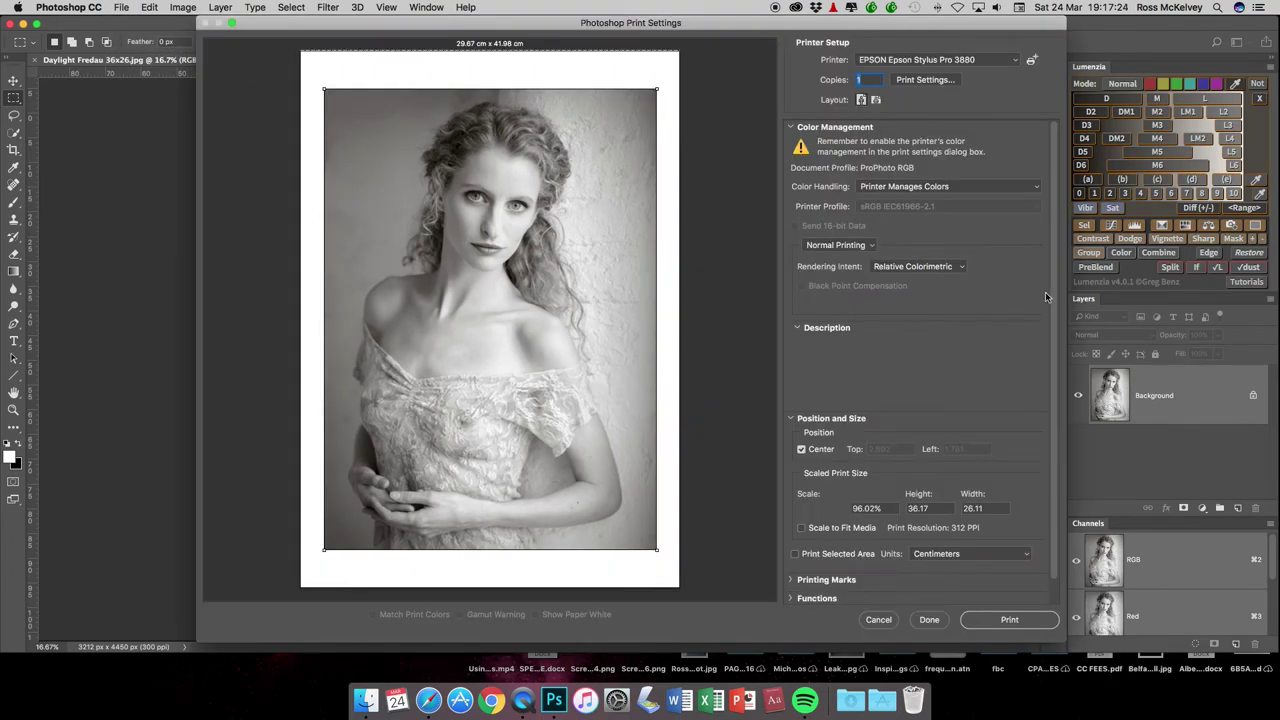
scroll(1046, 300, "down", 1)
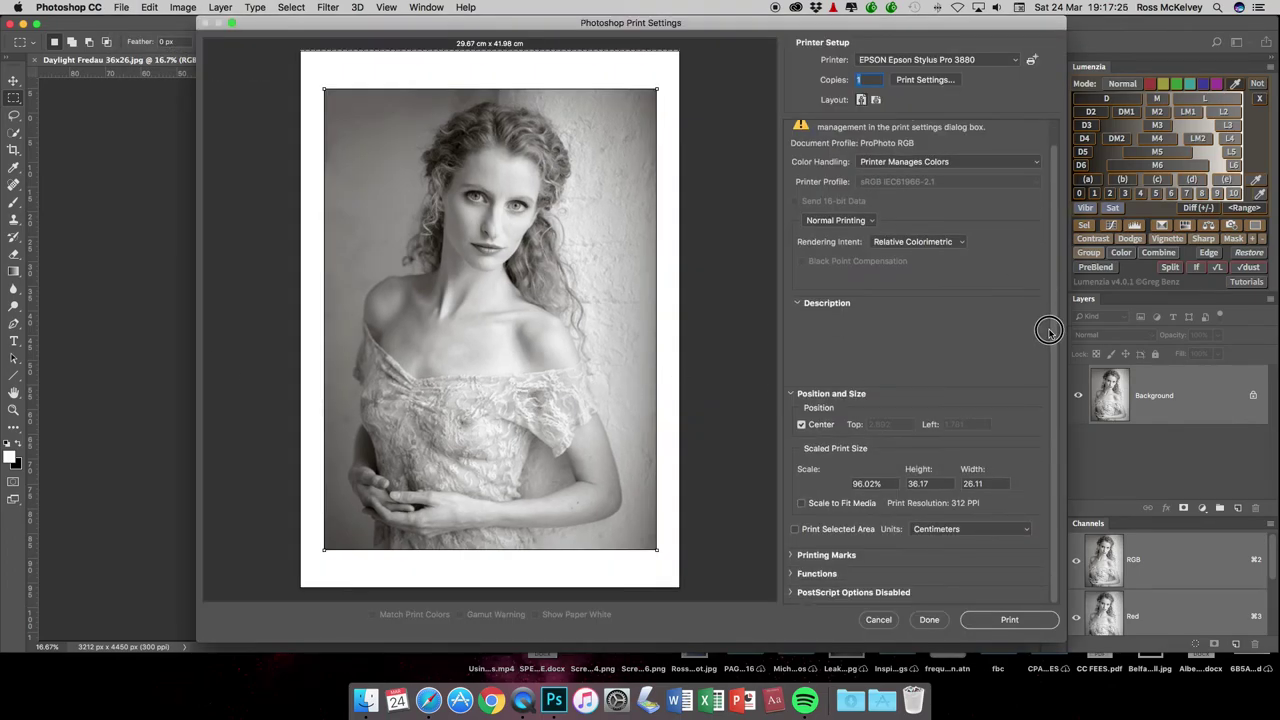
- Show the Epson driver's Color Matching pane, then its Printer Settings pane
left_click(938, 80)
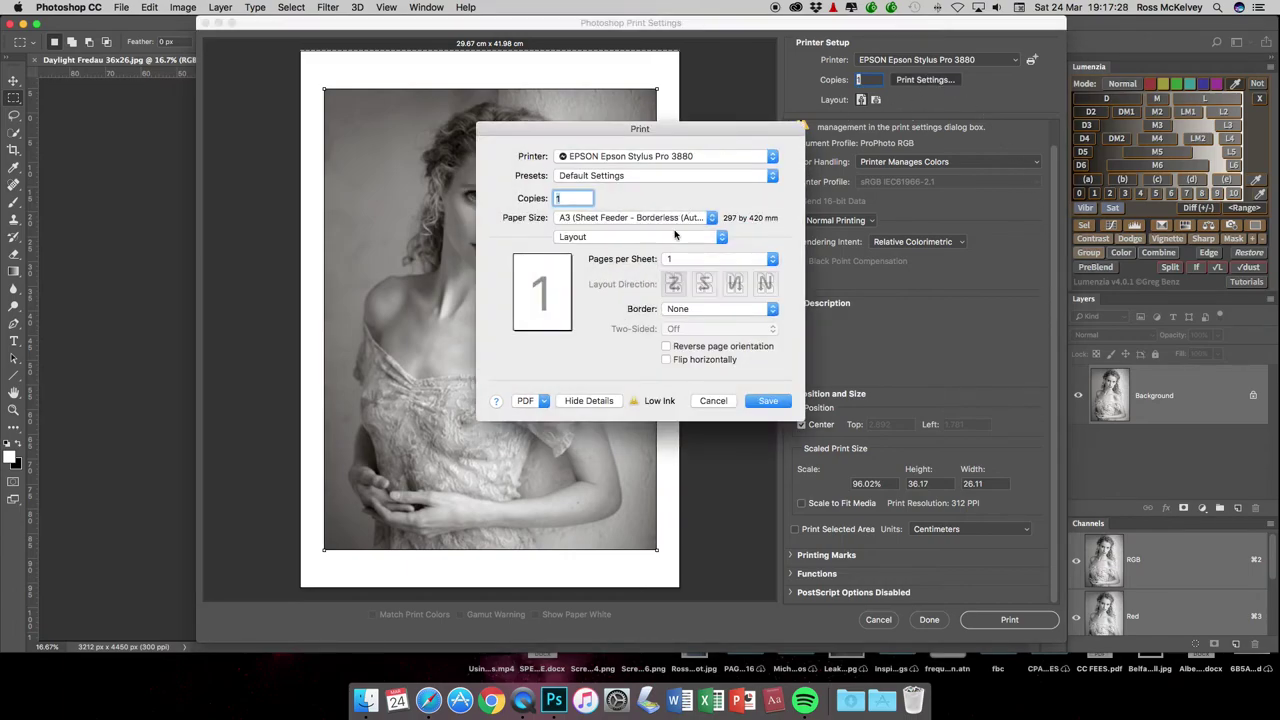
left_click(676, 236)
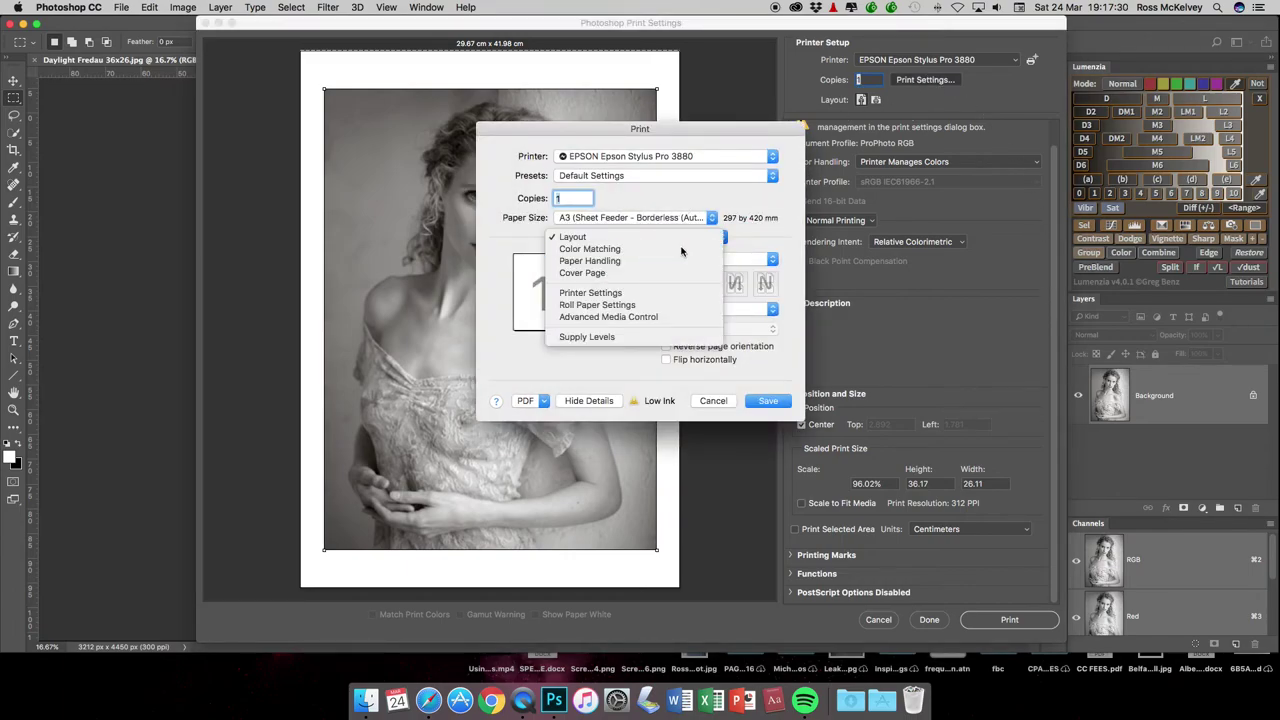
left_click(681, 249)
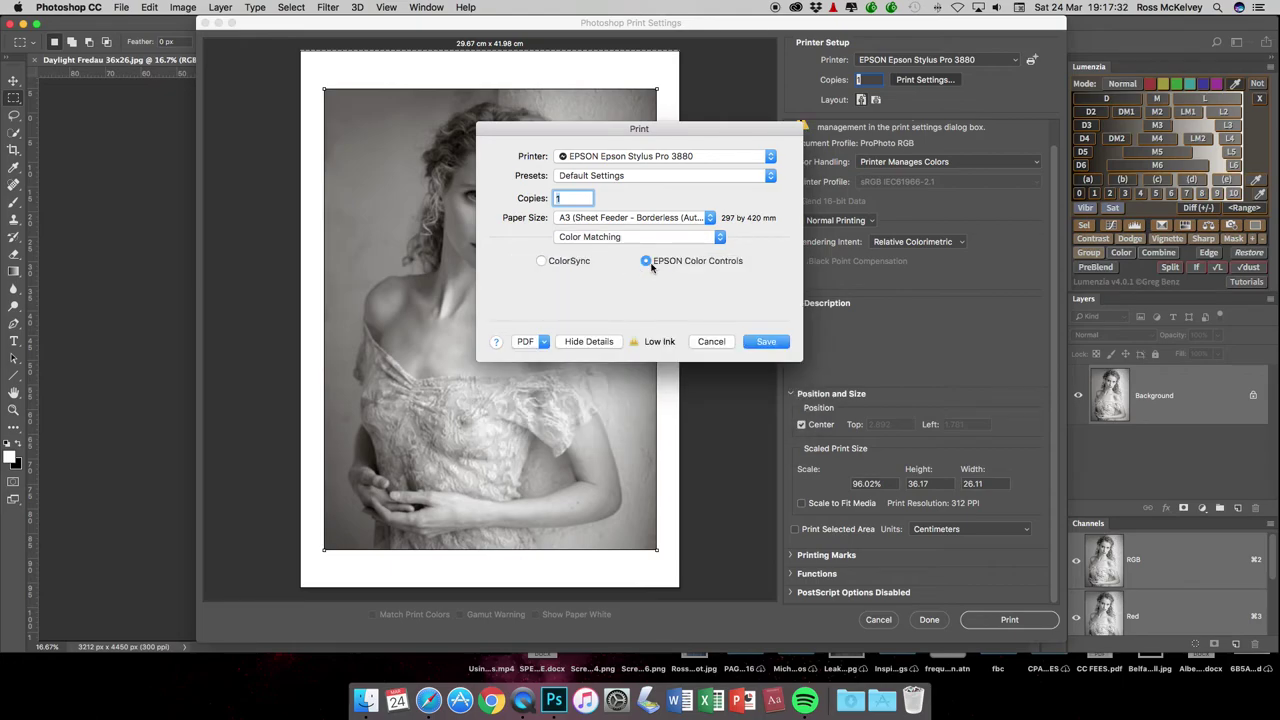
left_click(700, 238)
left_click(690, 280)
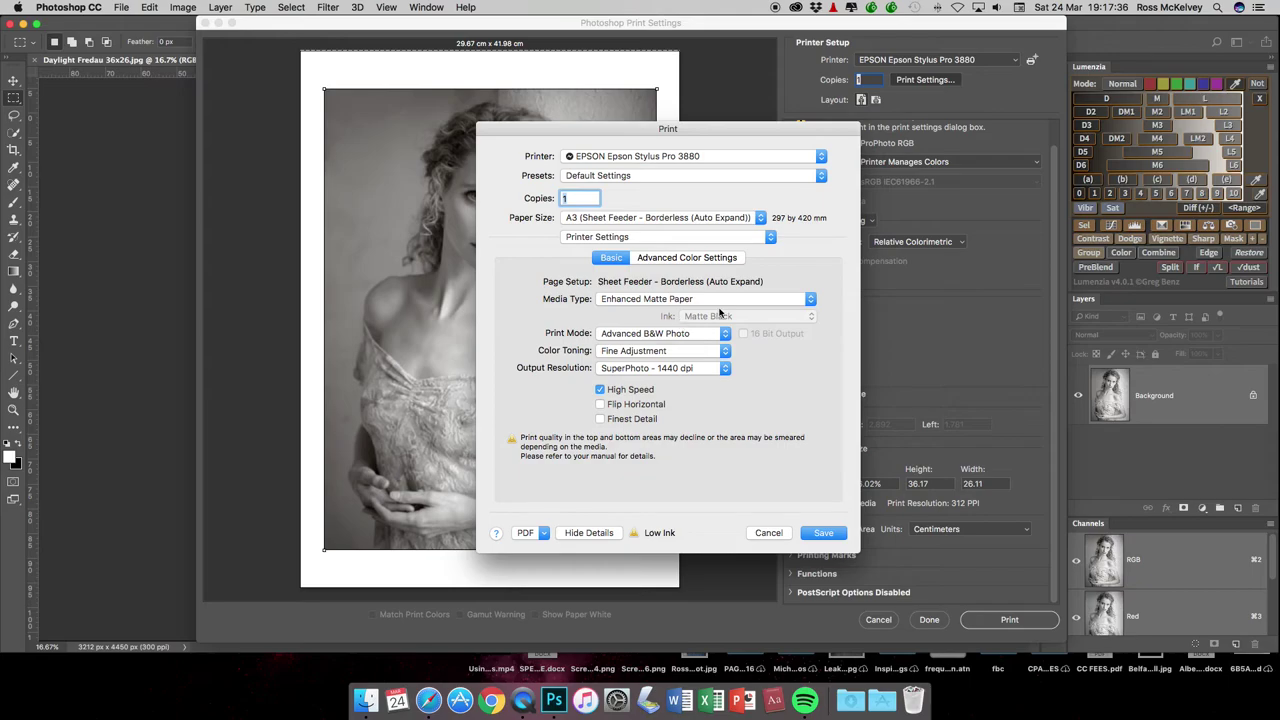
left_click_drag(737, 128, 1017, 164)
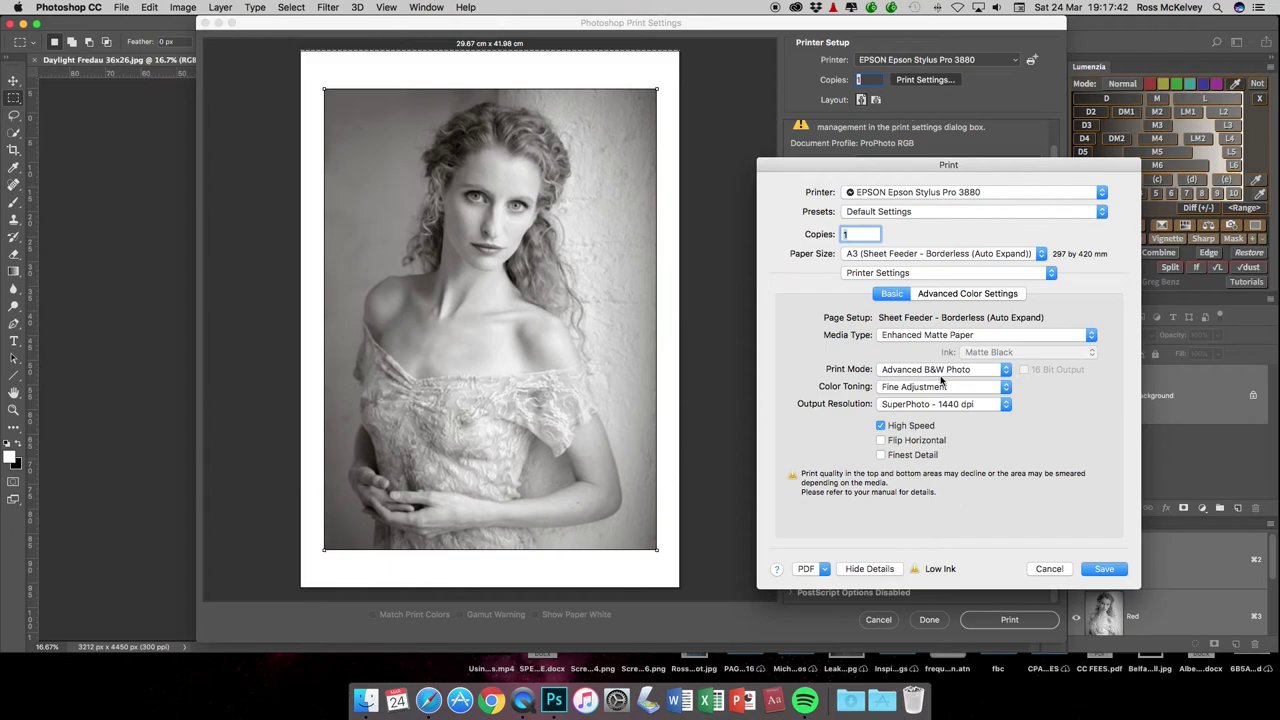
left_click(976, 337)
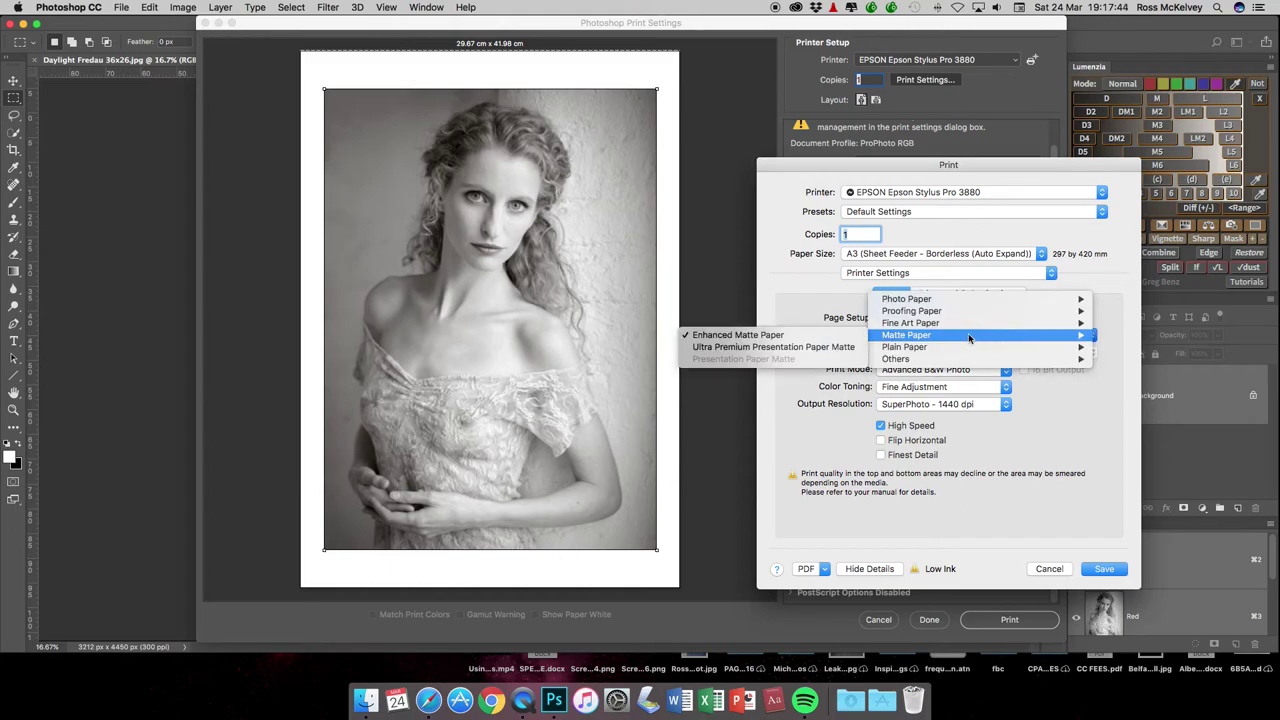
mouse_move(988, 300)
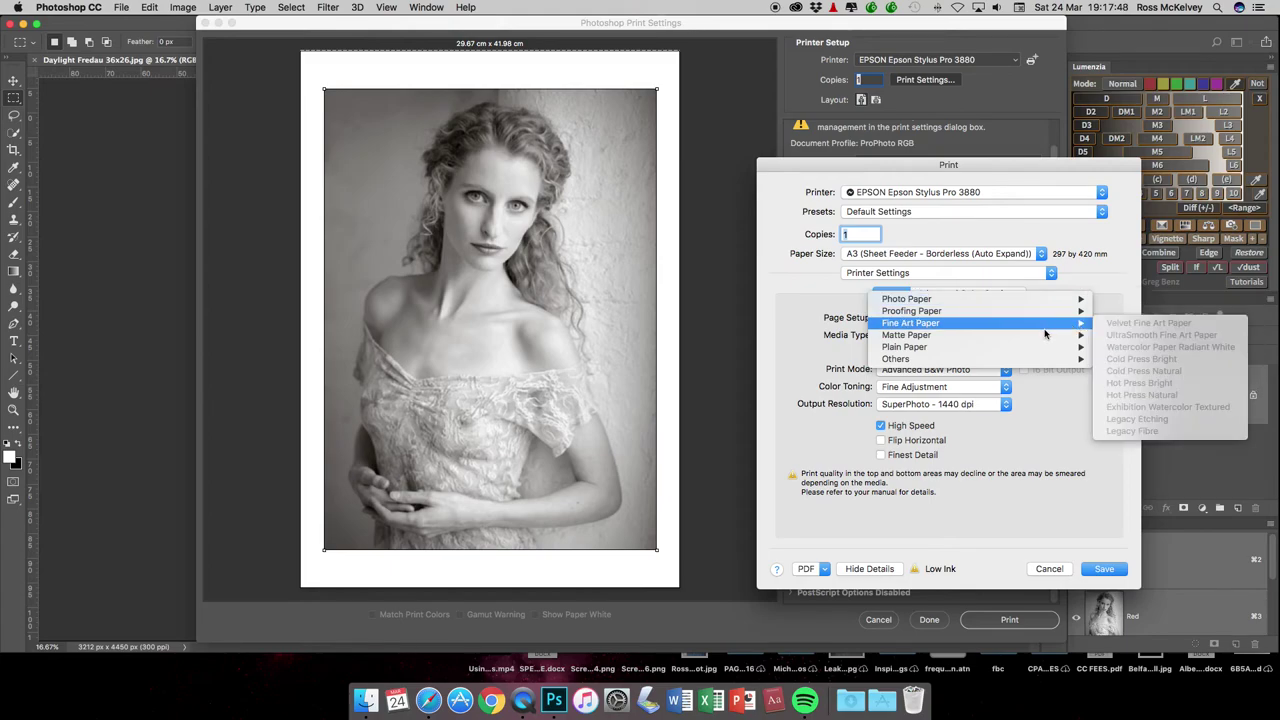
mouse_move(1033, 343)
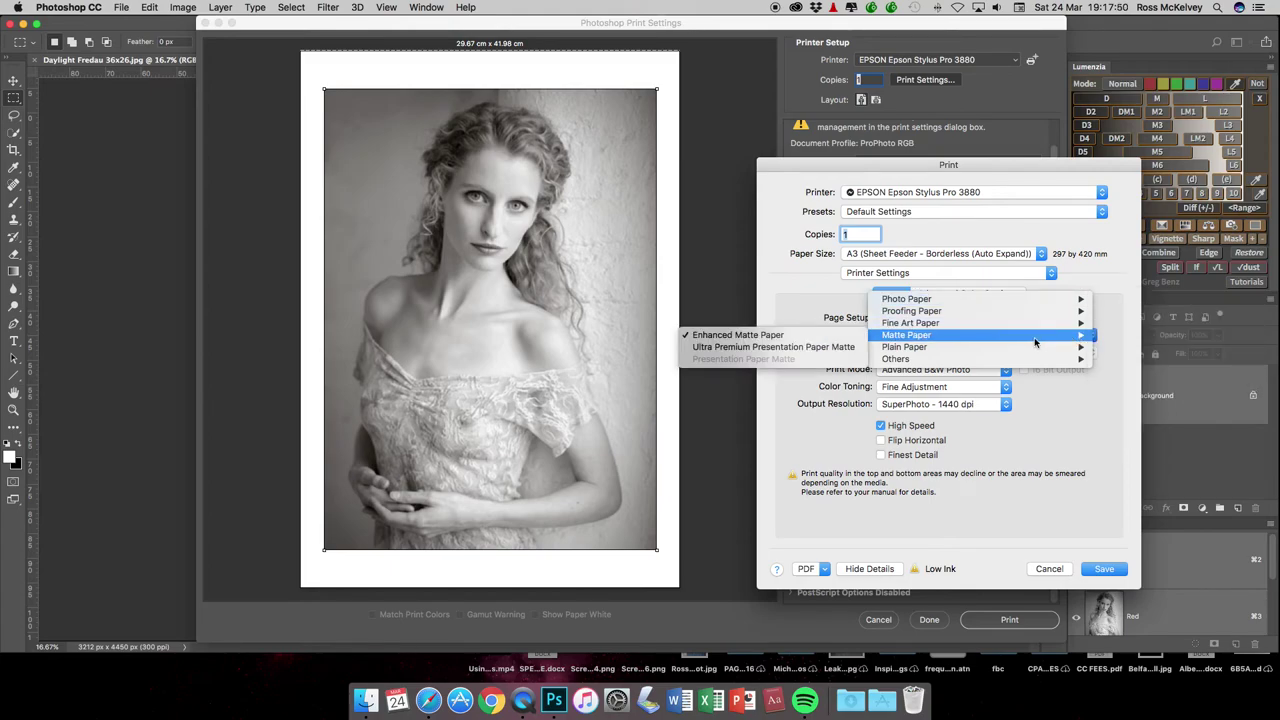
left_click(826, 338)
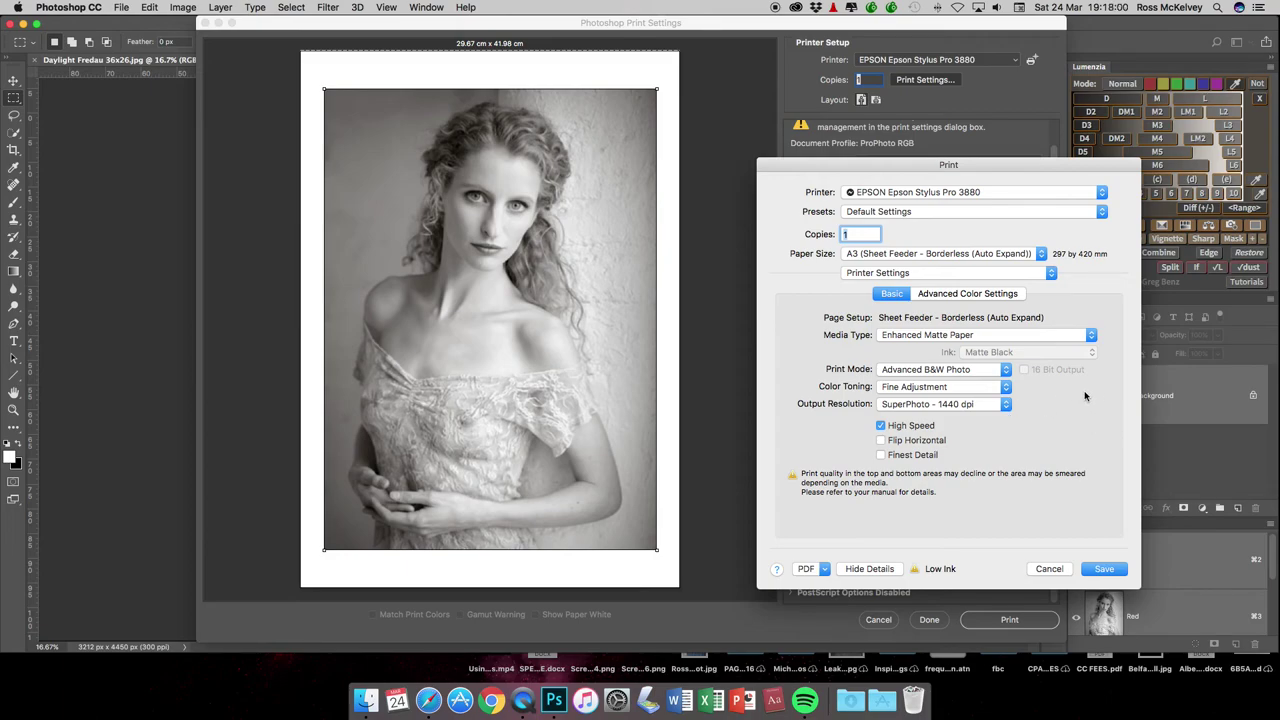
- In Advanced Color Settings, set the portrait's tone to Light and save the driver settings
left_click(978, 297)
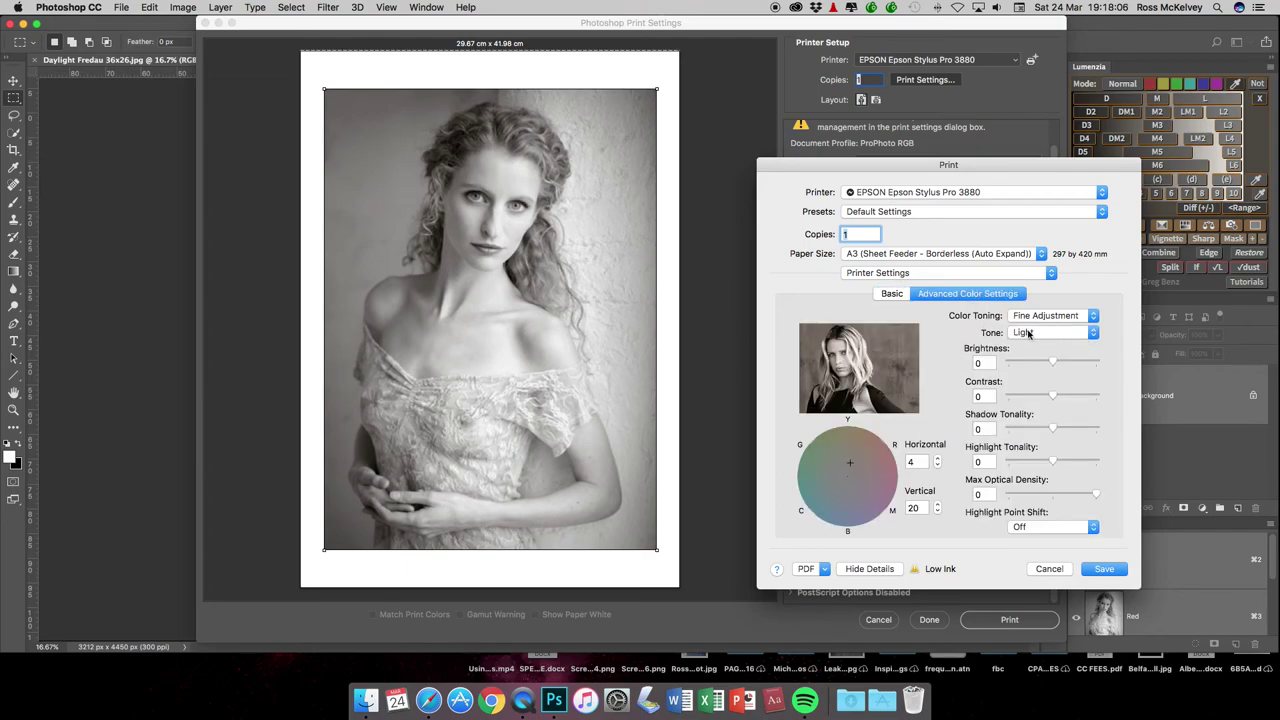
left_click(1073, 336)
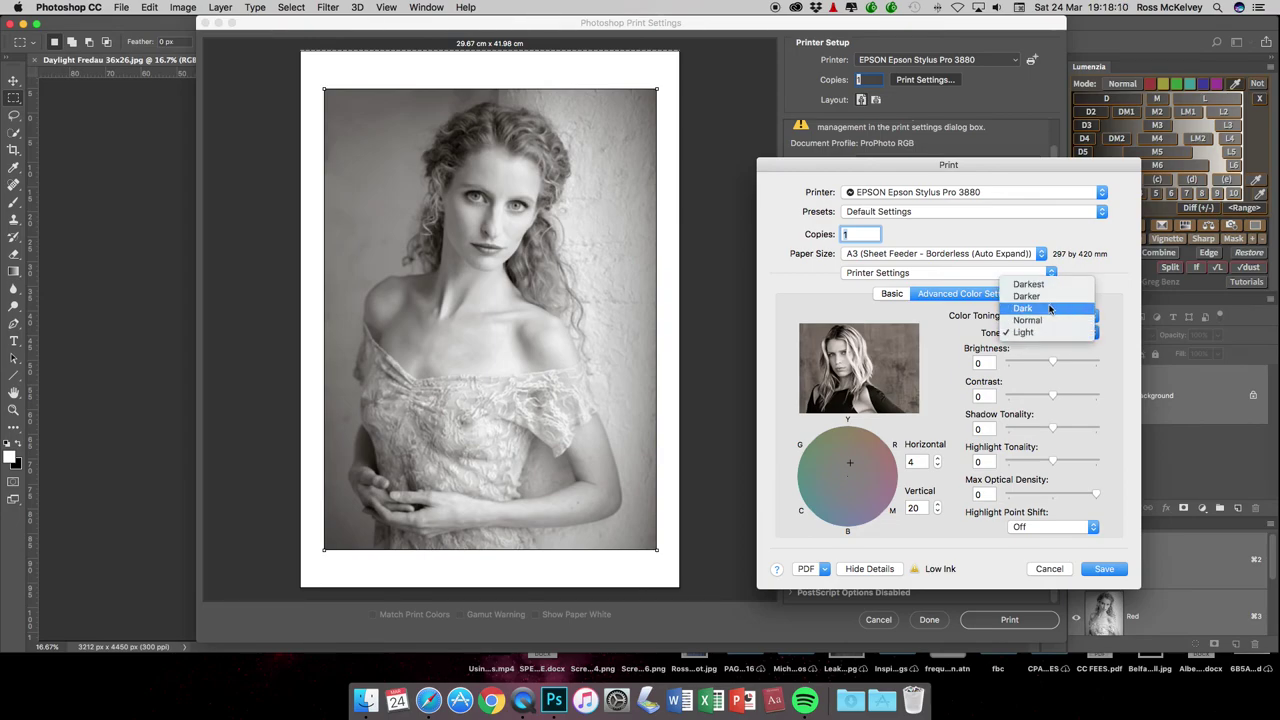
left_click(1052, 334)
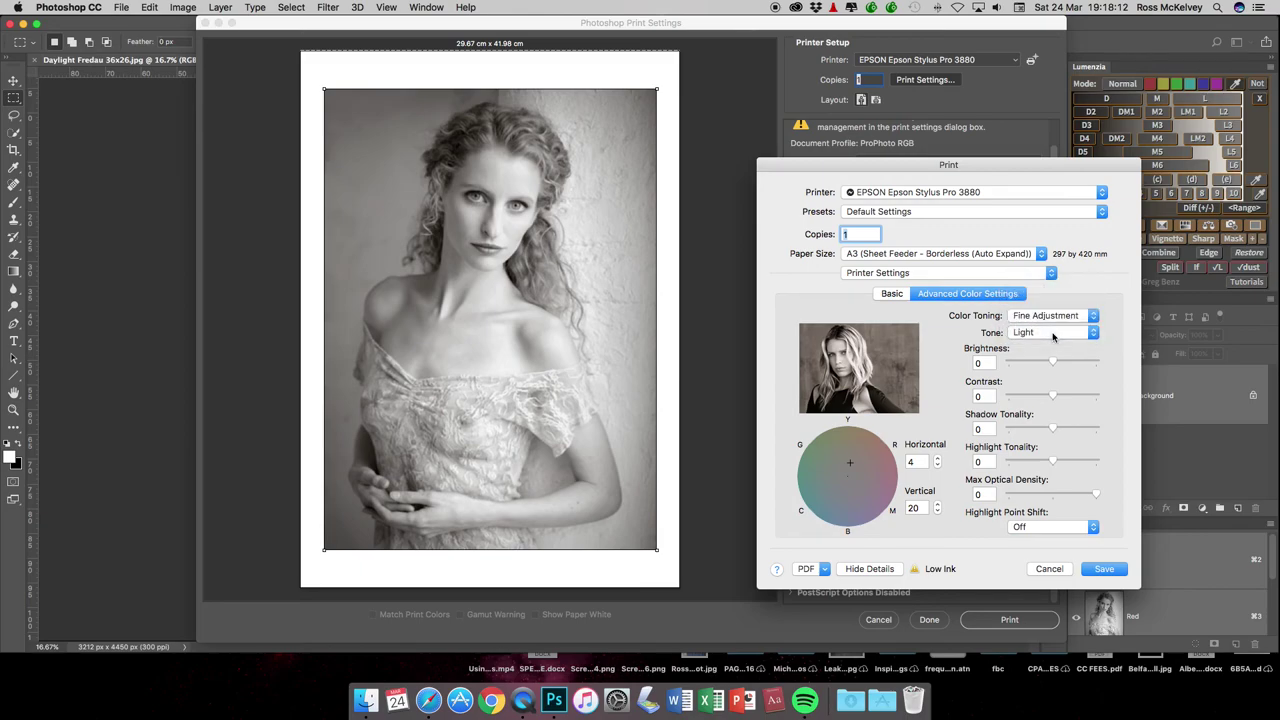
left_click(1104, 568)
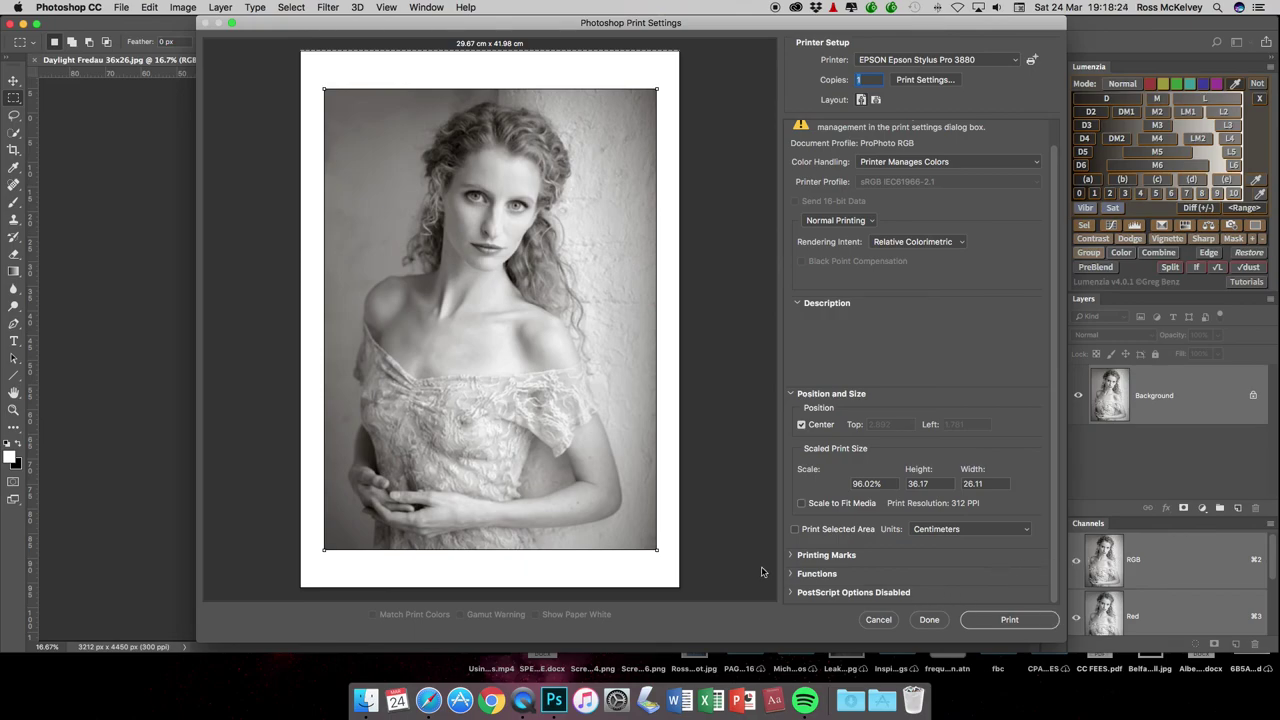
- Open printing for _RMC4358-Edit.jpg with Color Handling set to Printer Manages Colors
left_click(879, 619)
left_click(452, 59)
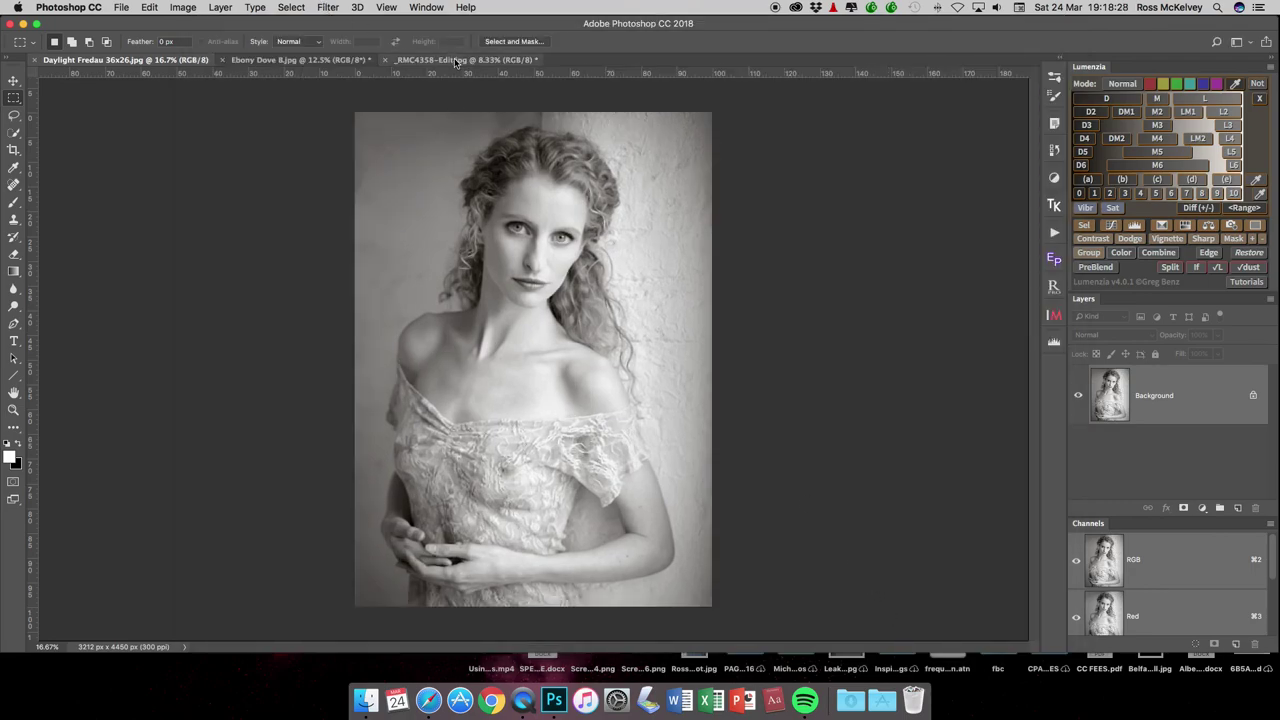
left_click(127, 10)
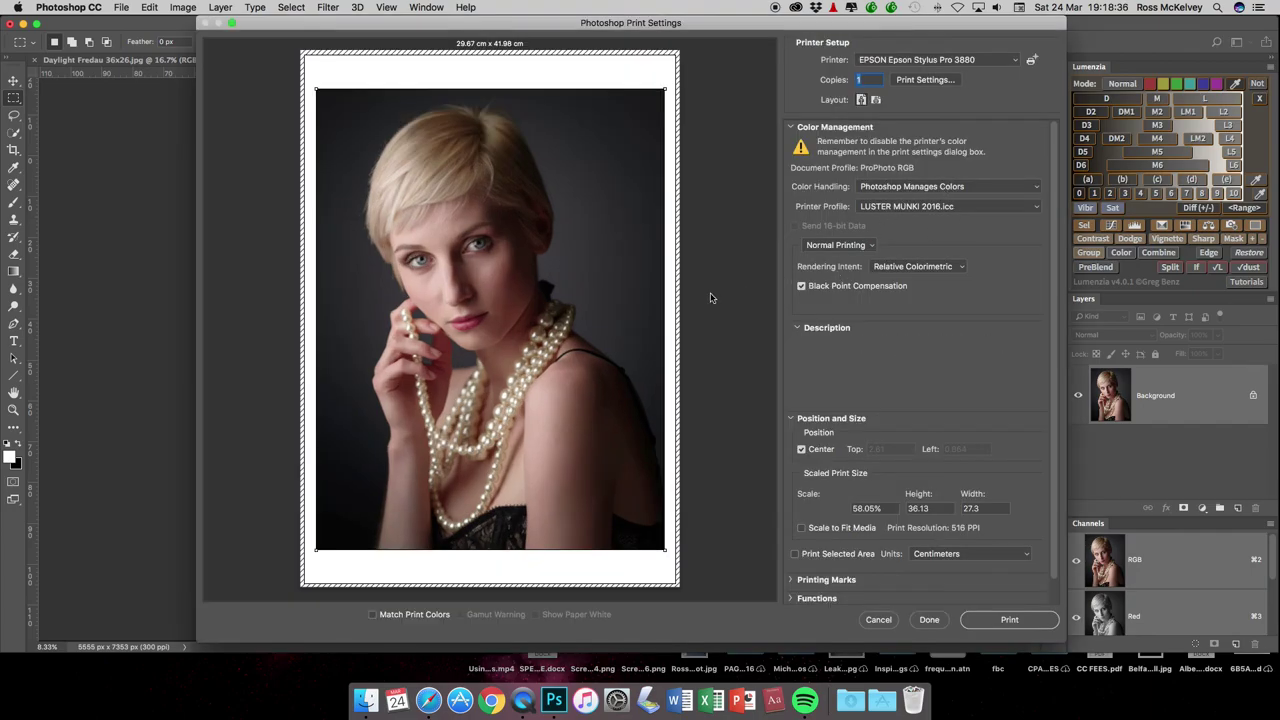
left_click(930, 186)
left_click(931, 172)
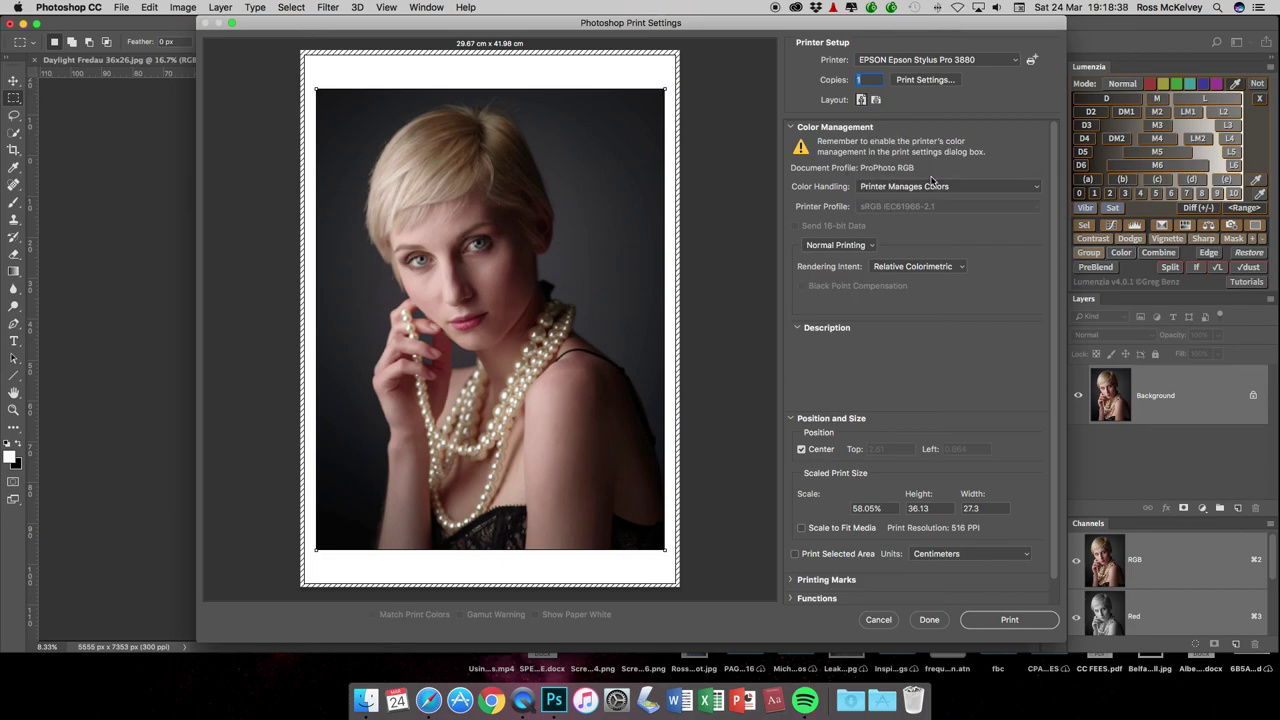